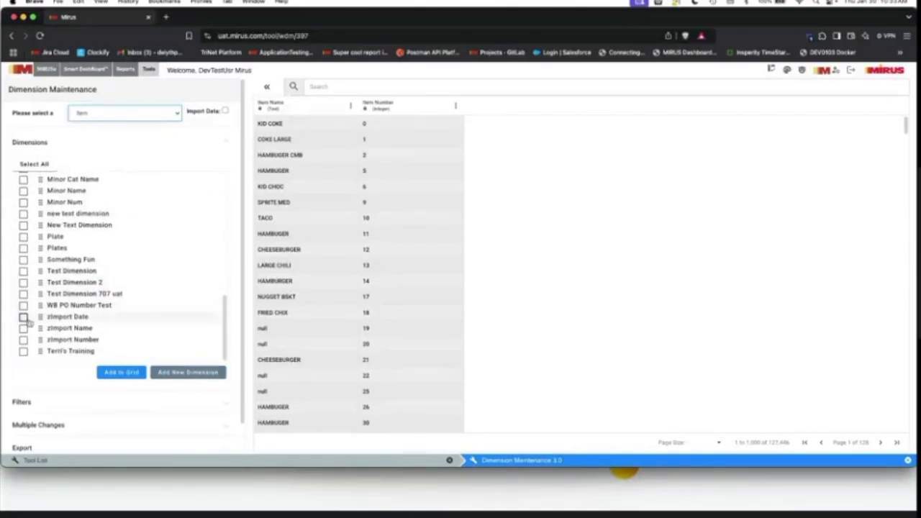
Add the zImport Date, zImport Name and zImport Number dimensions to the item grid
click(23, 316)
click(23, 328)
click(23, 339)
click(103, 377)
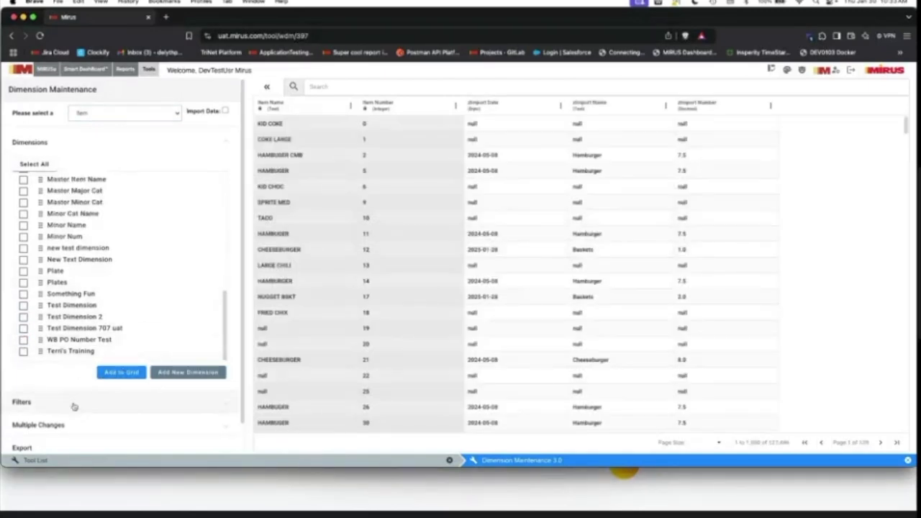
Start a grid filter on the Minor Name dimension, collapsing the dimension list
click(73, 404)
scroll(194, 198, up, 1)
scroll(230, 197, down, 4)
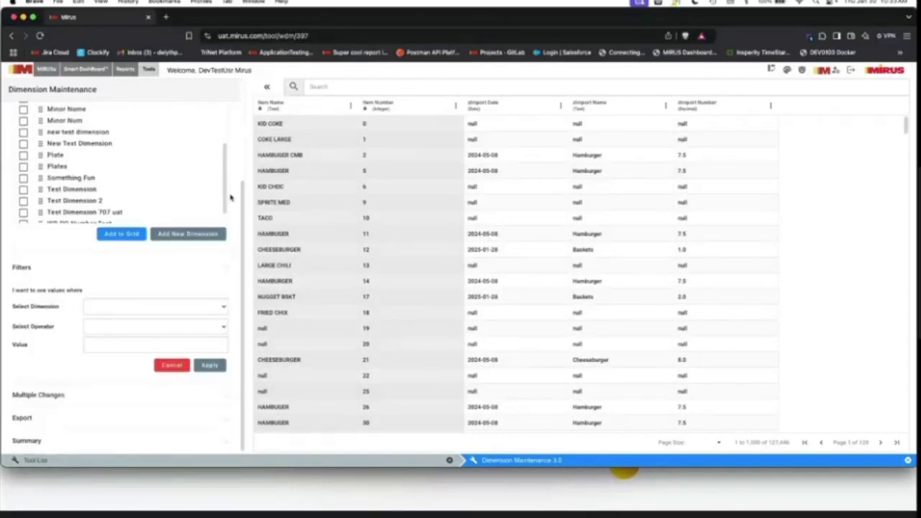
scroll(230, 187, up, 4)
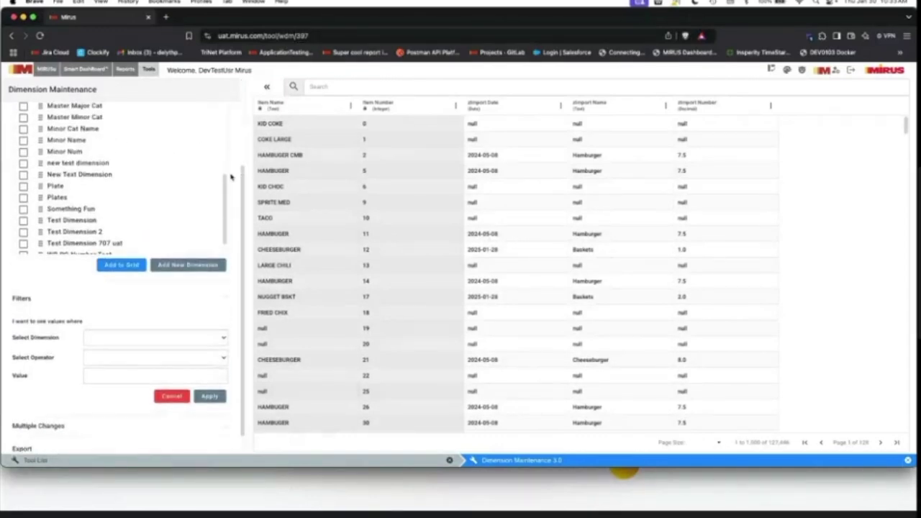
click(223, 139)
click(193, 205)
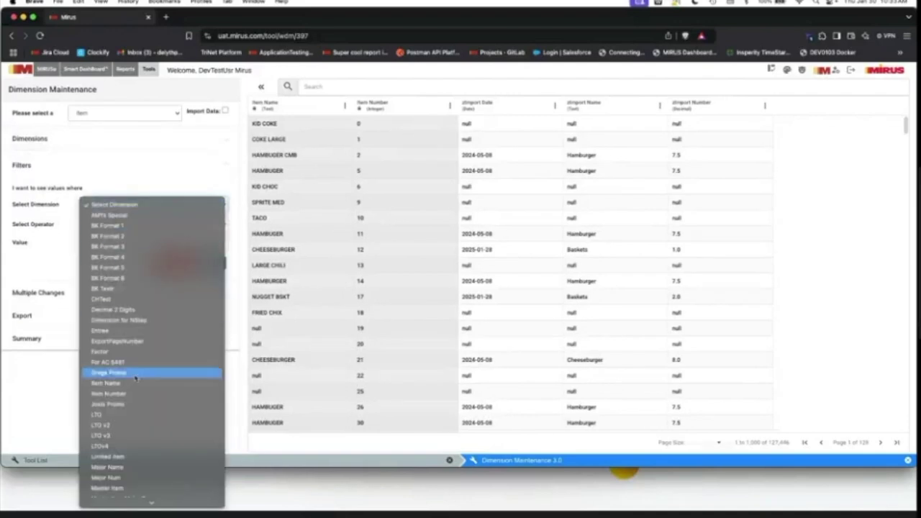
scroll(136, 405, down, 2)
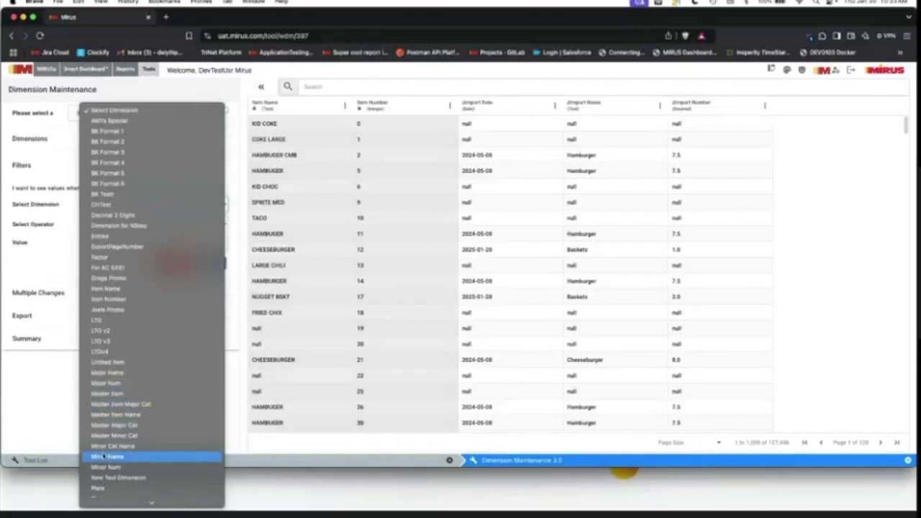
click(106, 456)
Set the Minor Name filter to equals COOKIES and apply it to the grid
click(103, 225)
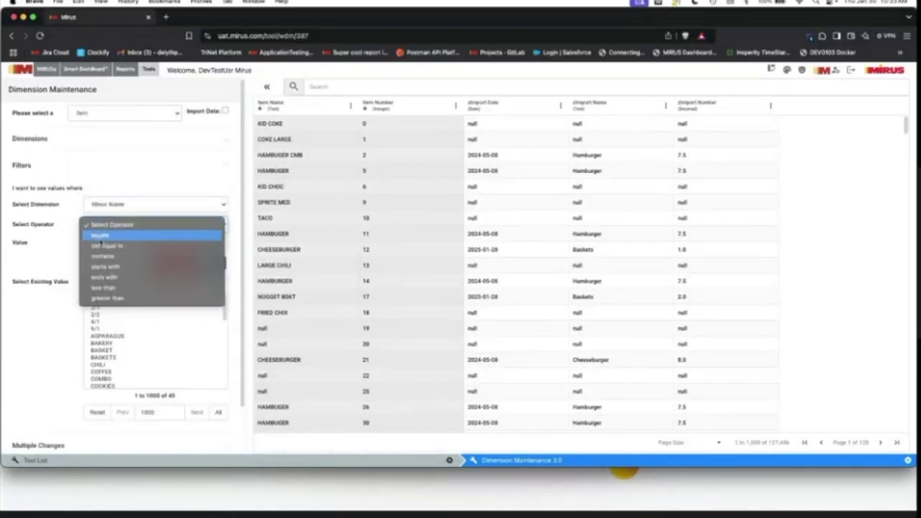
click(101, 236)
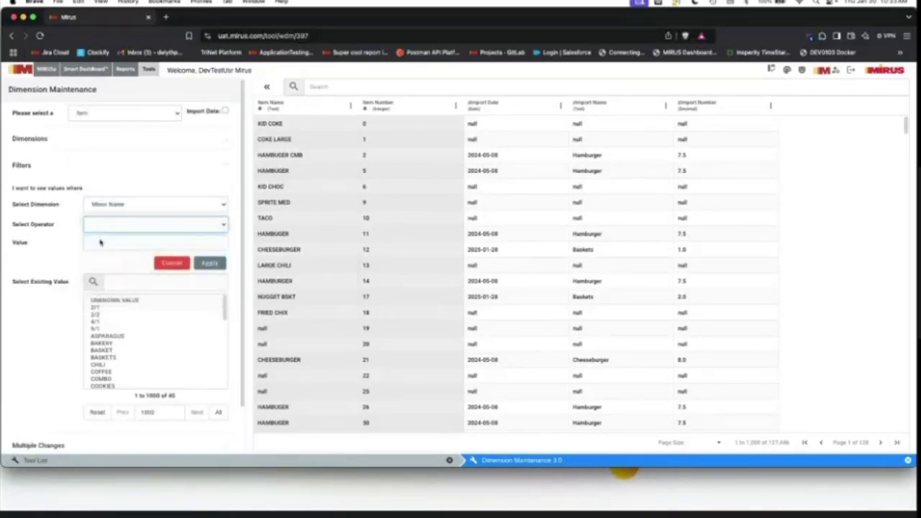
click(108, 386)
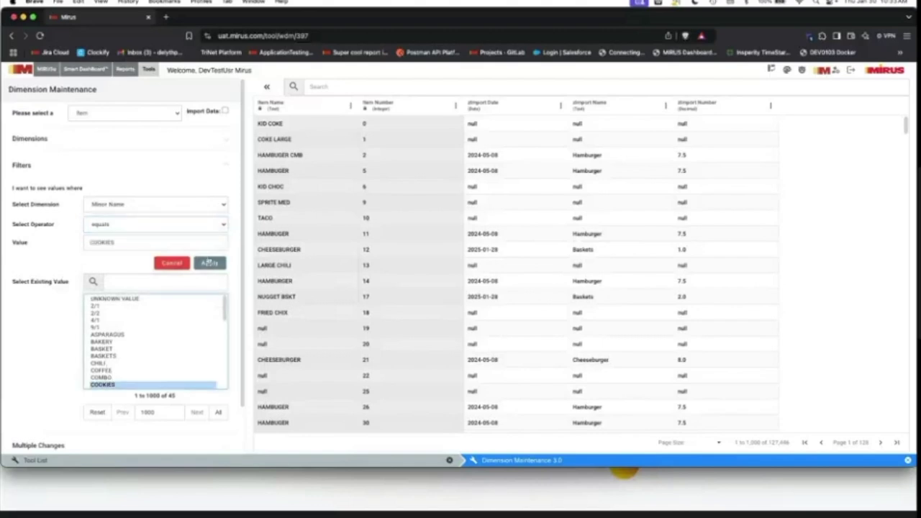
click(209, 263)
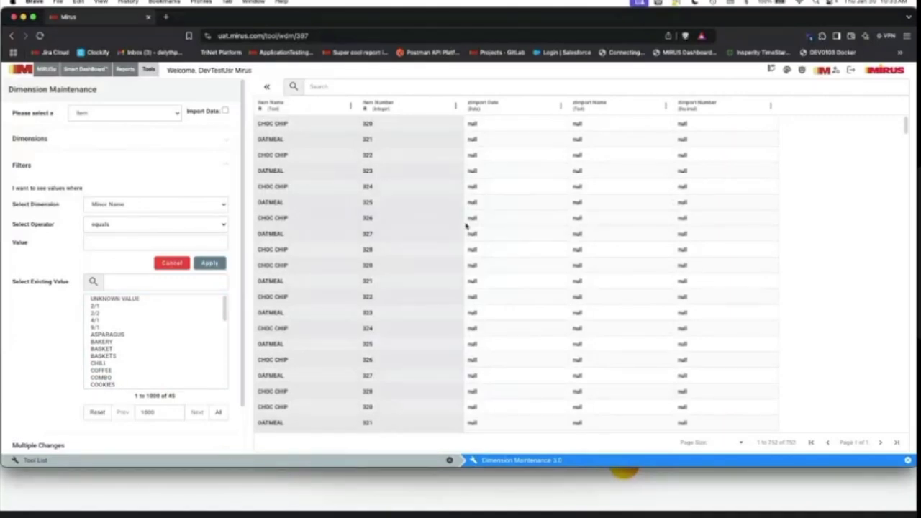
scroll(484, 252, down, 3)
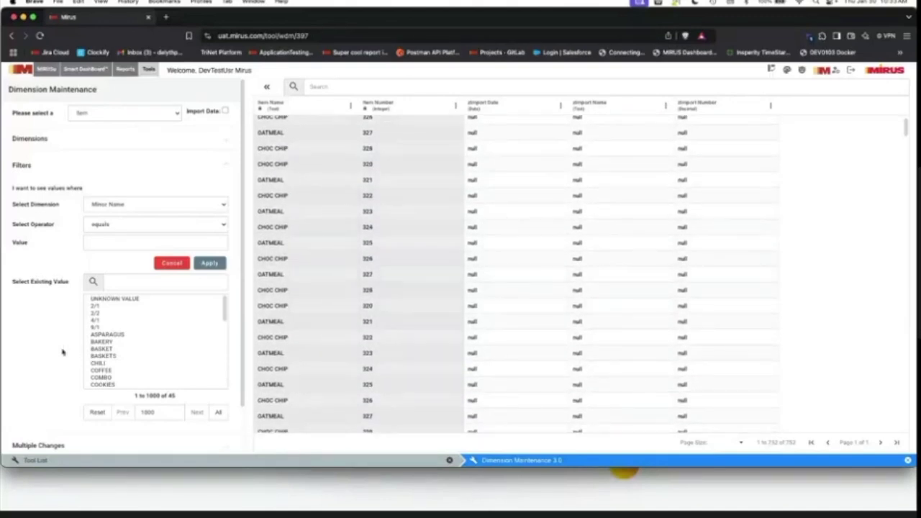
Export the filtered items as XLS under the file name Item_01302025_Cookies and save the file in Downloads
click(226, 166)
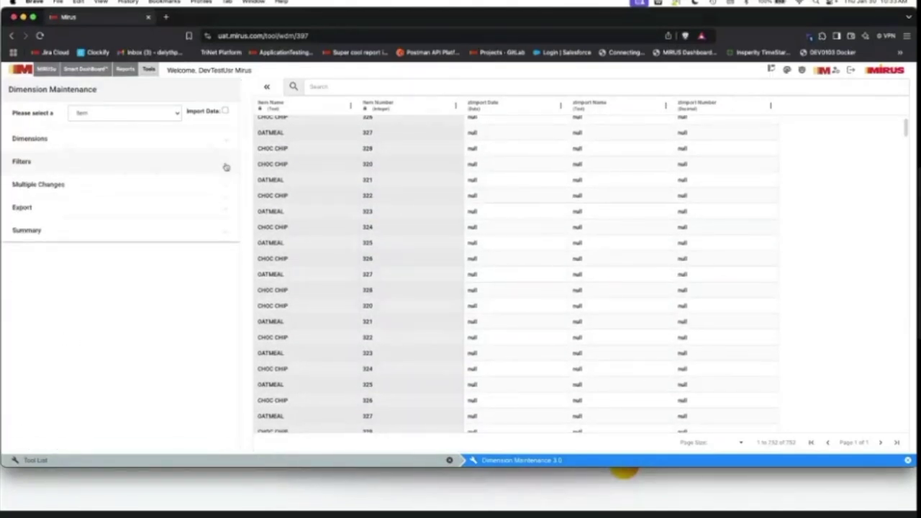
click(141, 217)
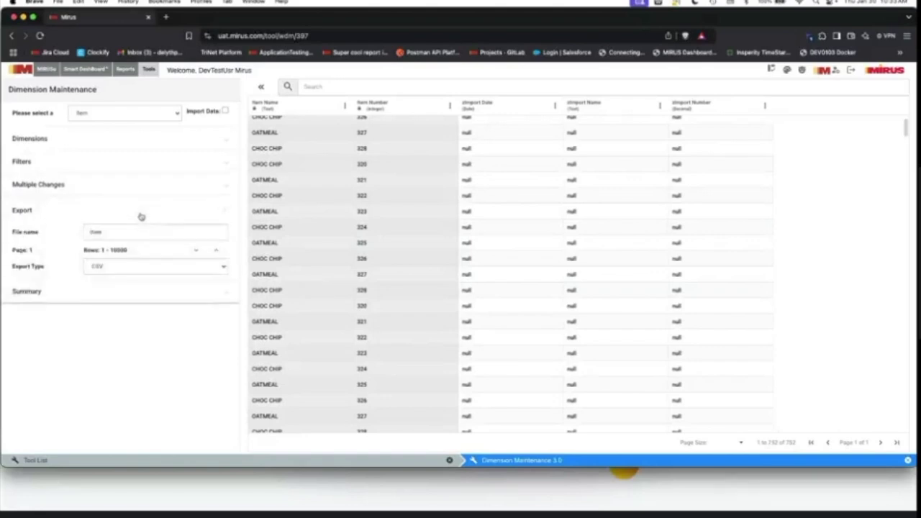
click(139, 232)
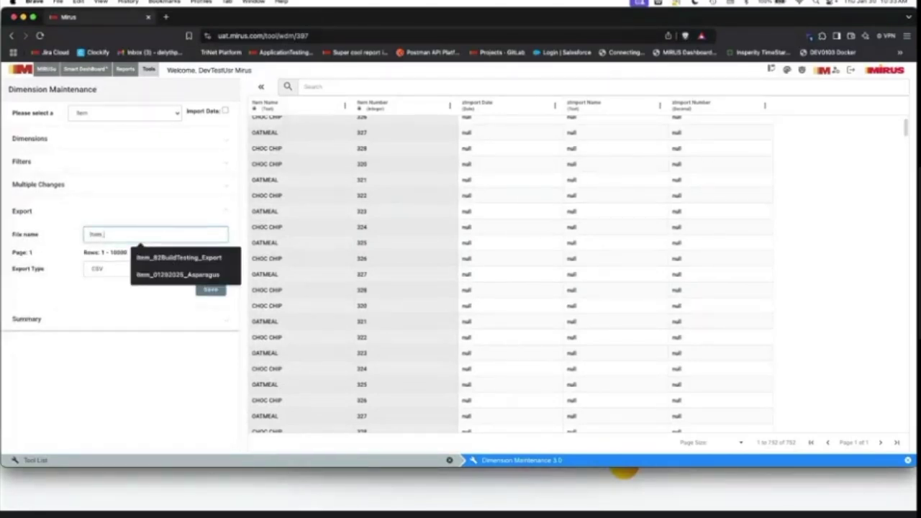
text(01302025_Cookies)
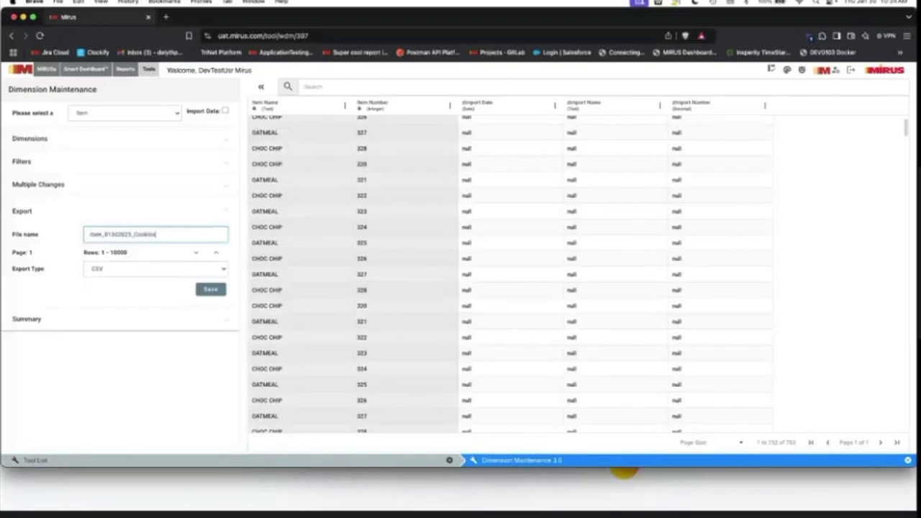
click(103, 272)
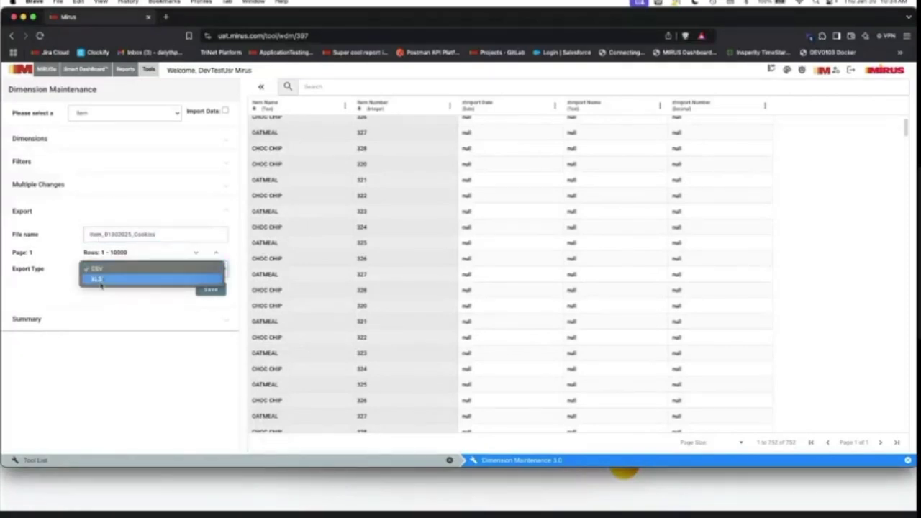
click(102, 280)
click(219, 290)
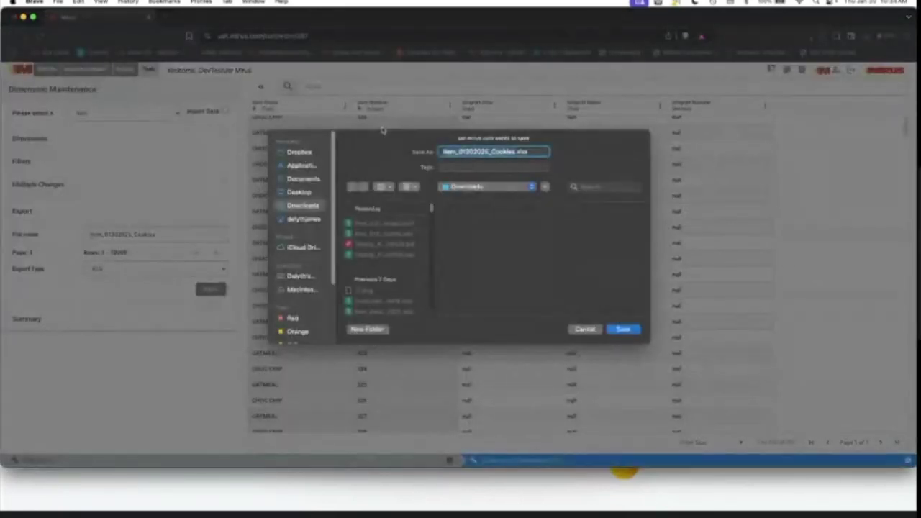
click(621, 328)
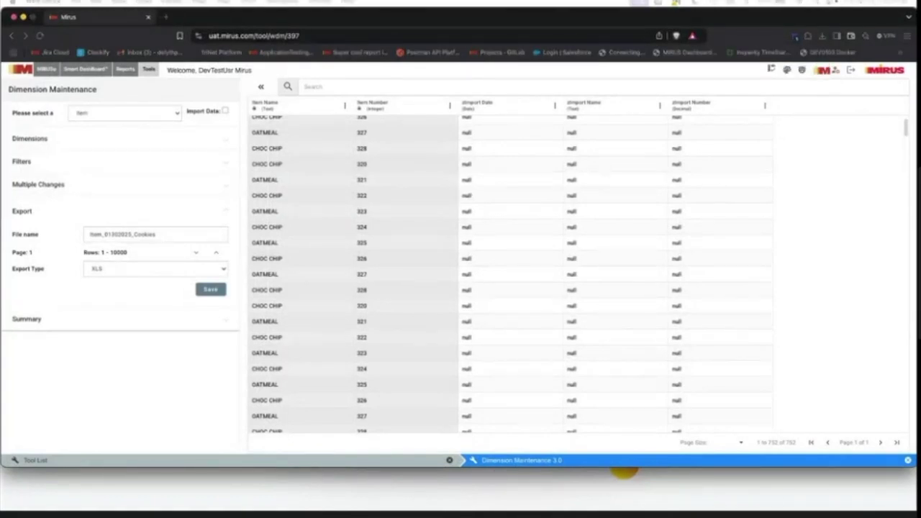
Open the exported Item_01302025_Cookies file in WPS Office, widen its window and look through the item rows
drag(919, 43, 337, 11)
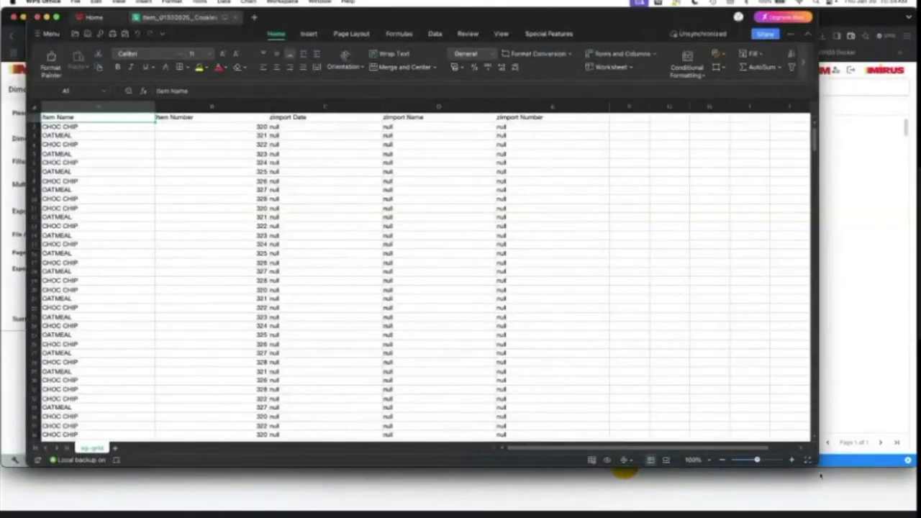
drag(819, 468, 892, 469)
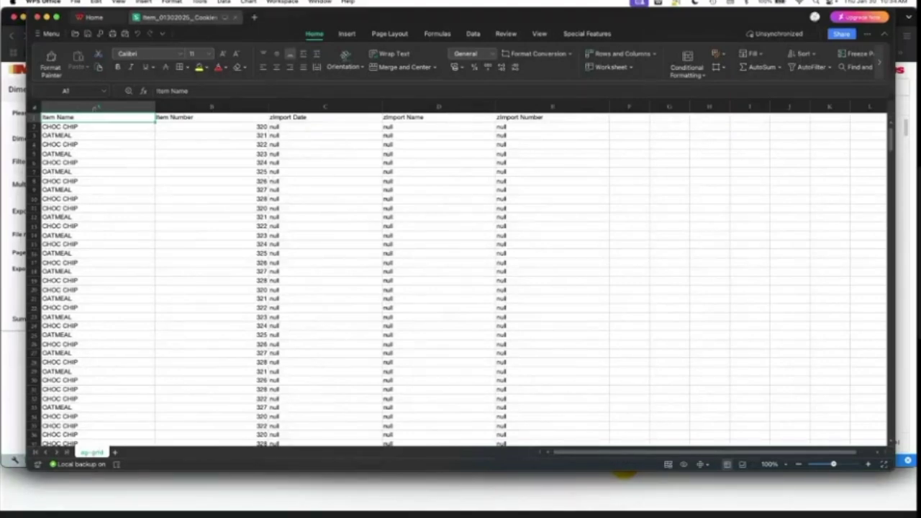
scroll(259, 240, down, 5)
scroll(259, 240, down, 8)
scroll(259, 240, down, 10)
scroll(259, 241, down, 20)
scroll(258, 241, up, 20)
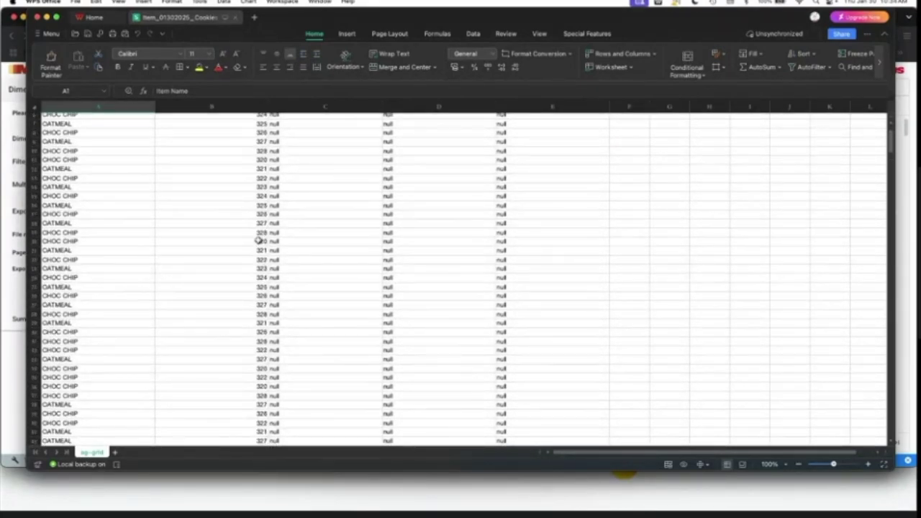
scroll(258, 240, up, 2)
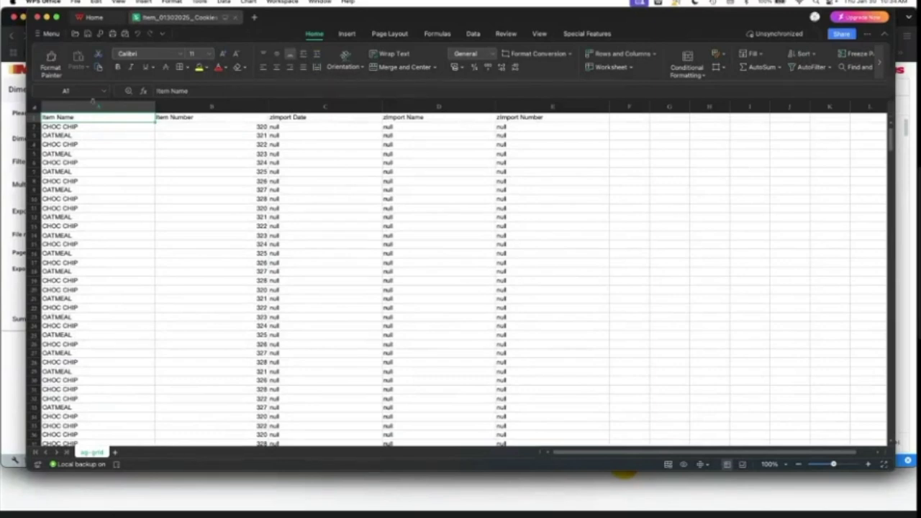
Remove duplicate rows from columns A to E, comparing only Item Name and Item Number
drag(94, 106, 540, 116)
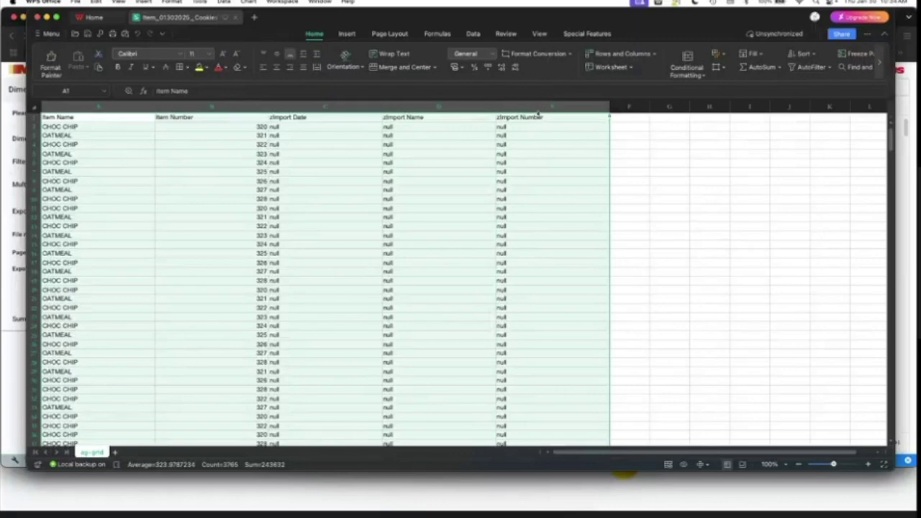
click(476, 34)
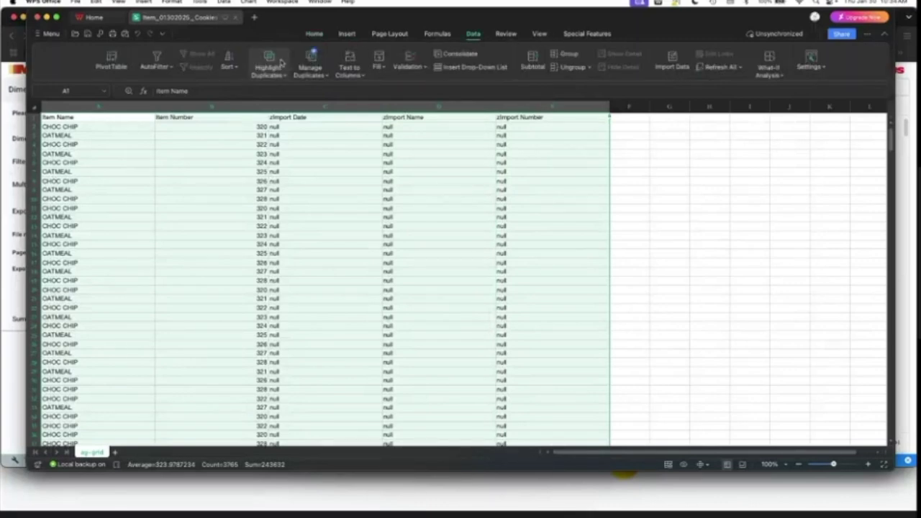
click(270, 72)
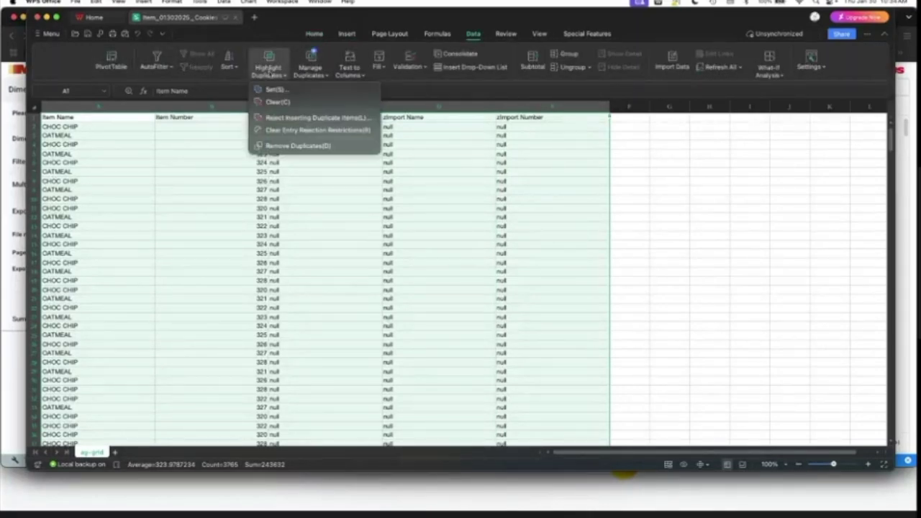
click(275, 145)
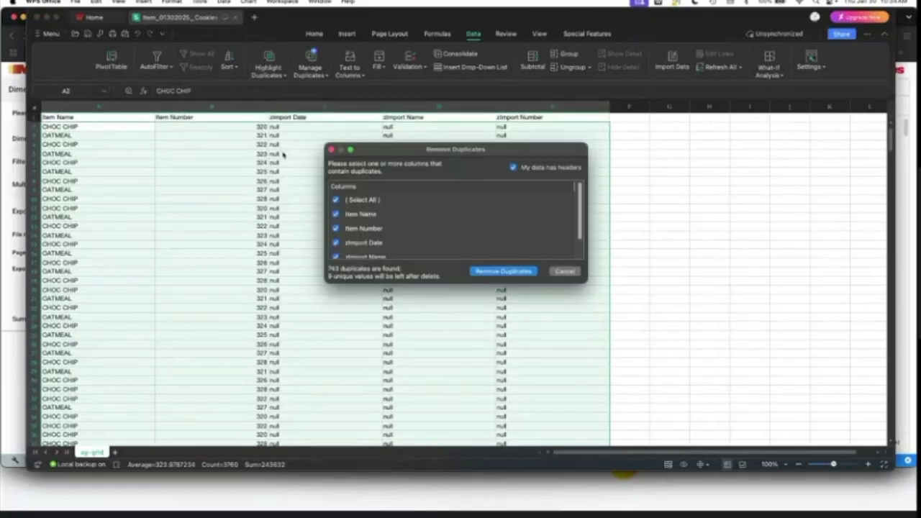
click(336, 200)
click(335, 214)
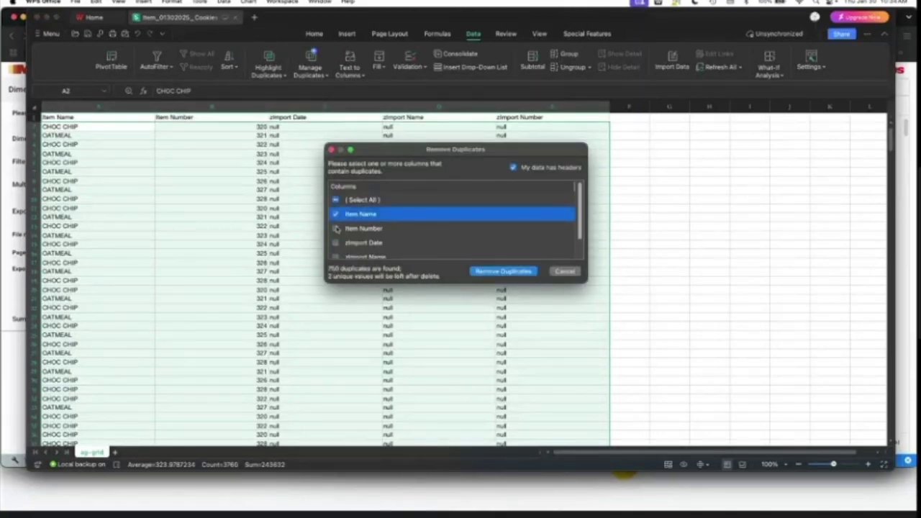
click(335, 228)
click(524, 271)
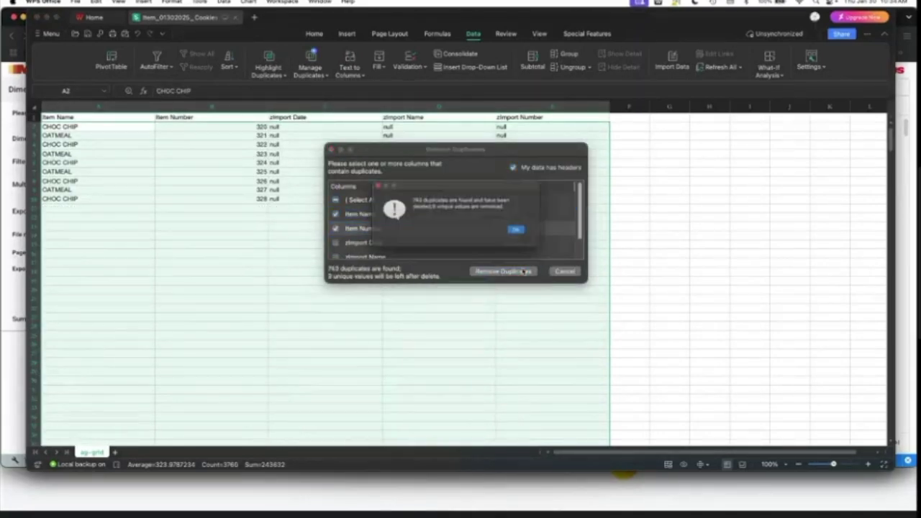
click(520, 230)
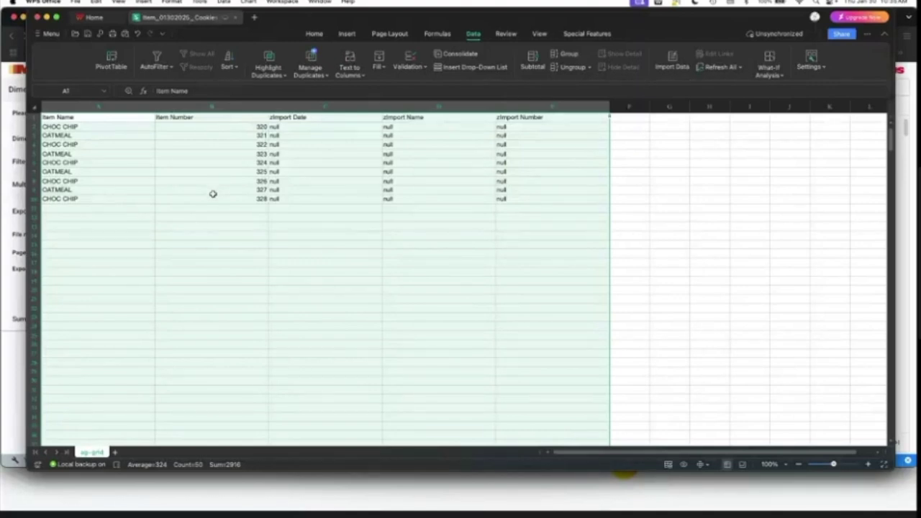
click(185, 135)
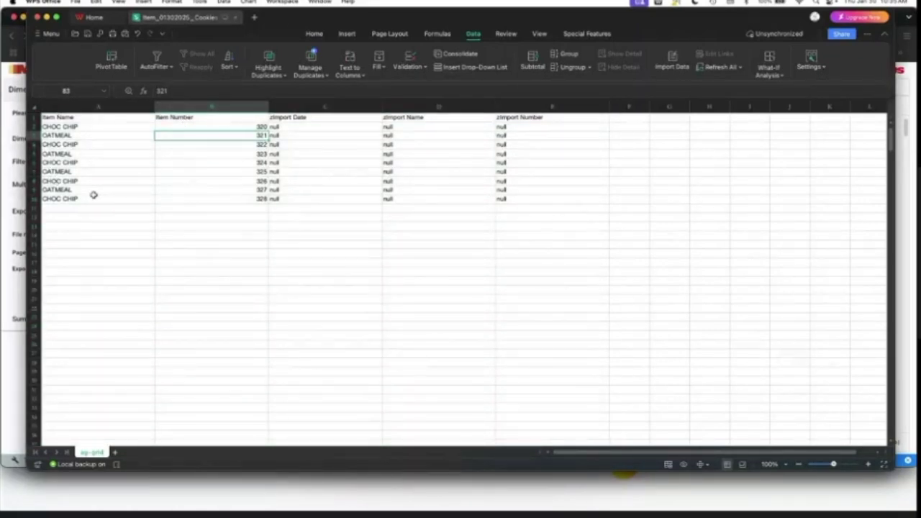
In row 2, enter 1/30/2025 as zImport Date, Cookies as zImport Name and 1 as zImport Number
click(306, 126)
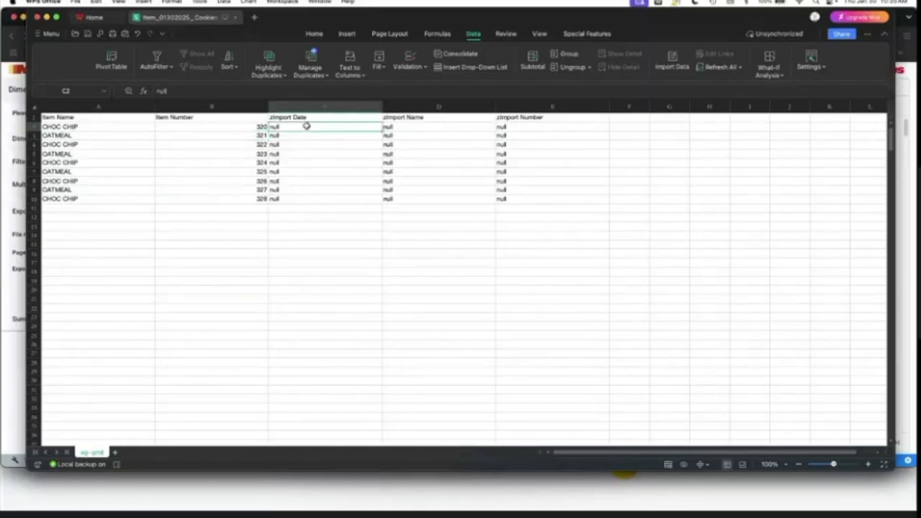
text(01)
text(/30/205)
key(BackSpace)
key(BackSpace)
text(025)
key(Tab)
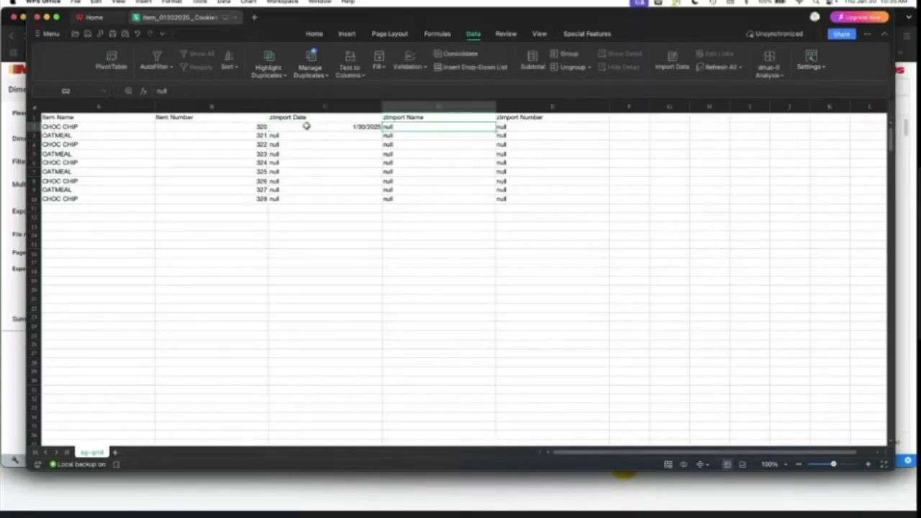
text(Cookies)
key(Tab)
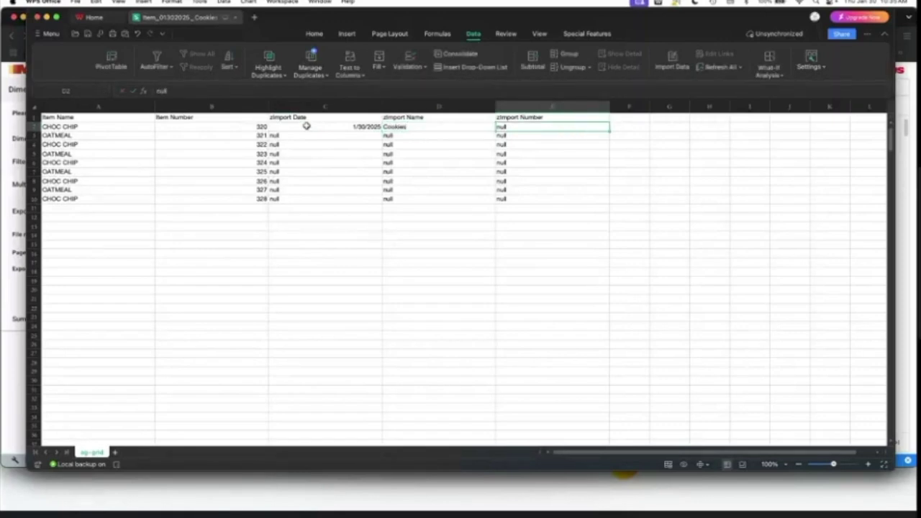
text(1)
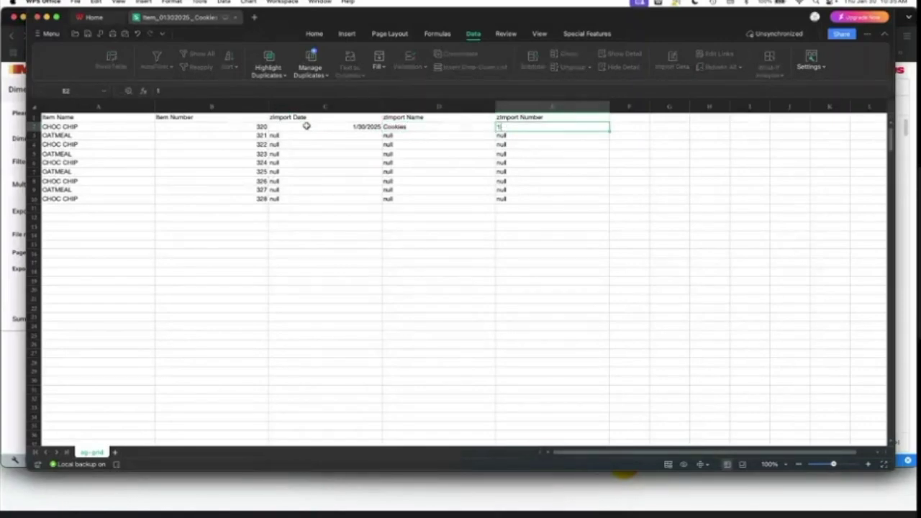
click(575, 151)
Fill the zImport Date 1/30/2025 from row 2 down through row 10
click(339, 126)
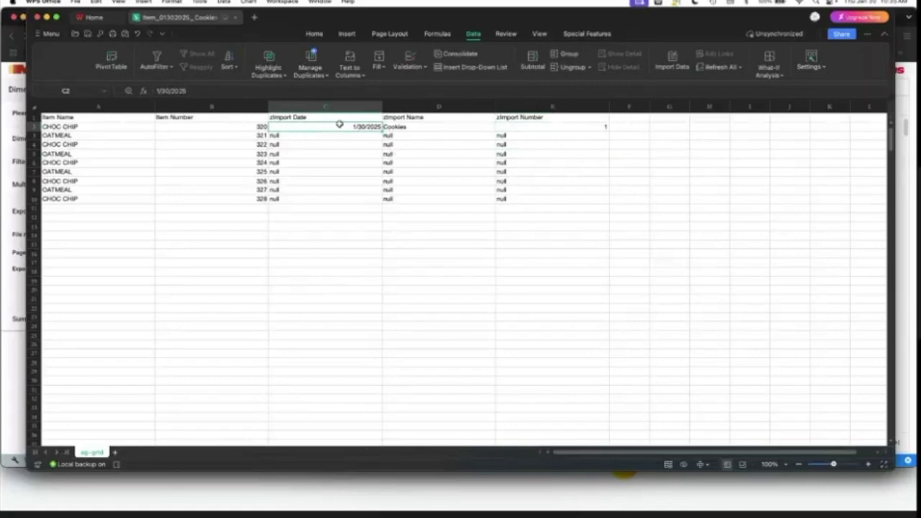
drag(338, 136, 337, 199)
drag(355, 128, 357, 200)
Fill the zImport Name Cookies down to row 10 and extend zImport Number as a series from 1 to 9
drag(429, 128, 420, 195)
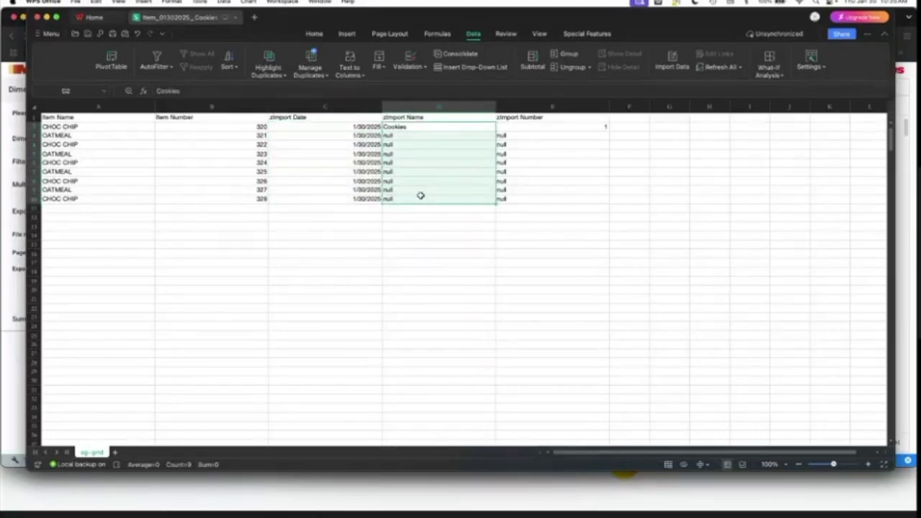
key(super+d)
click(528, 126)
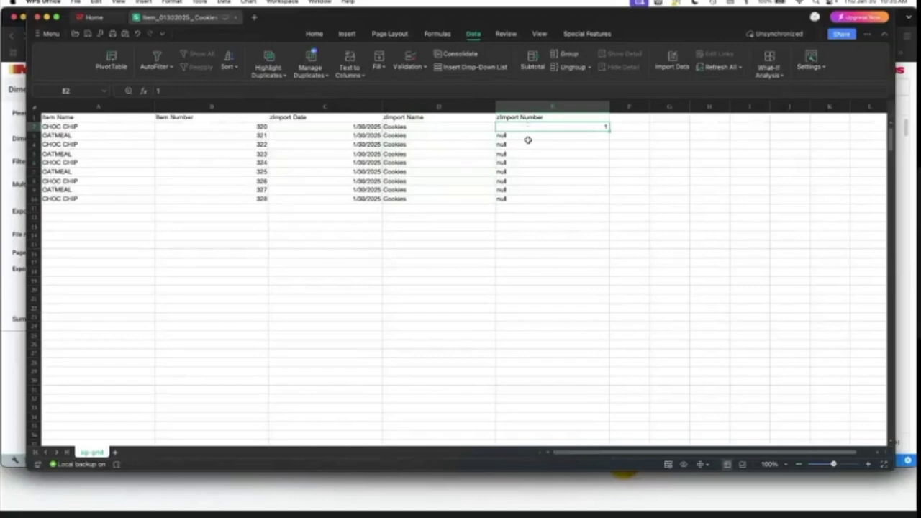
drag(606, 139, 601, 205)
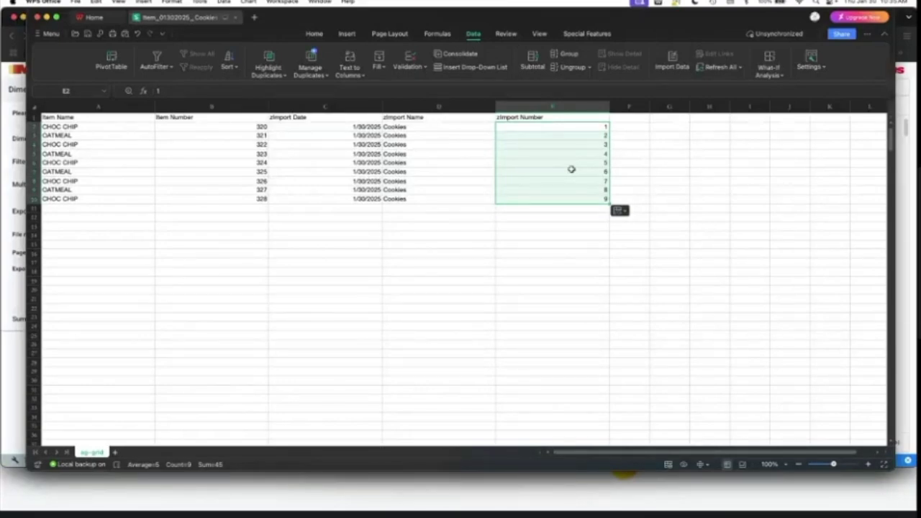
Save the workbook as a new copy named Item_01302025_Cookies_Import.xlsx in the Documents on MAC folder
click(77, 3)
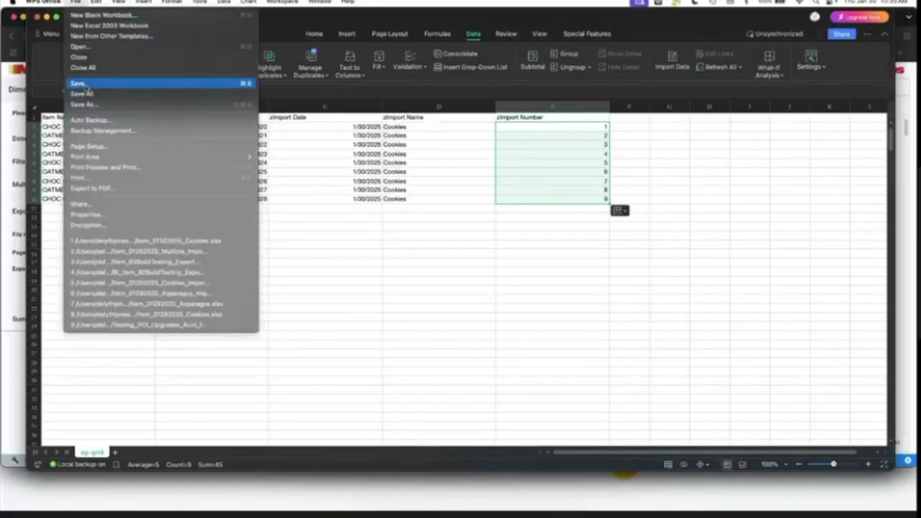
click(82, 105)
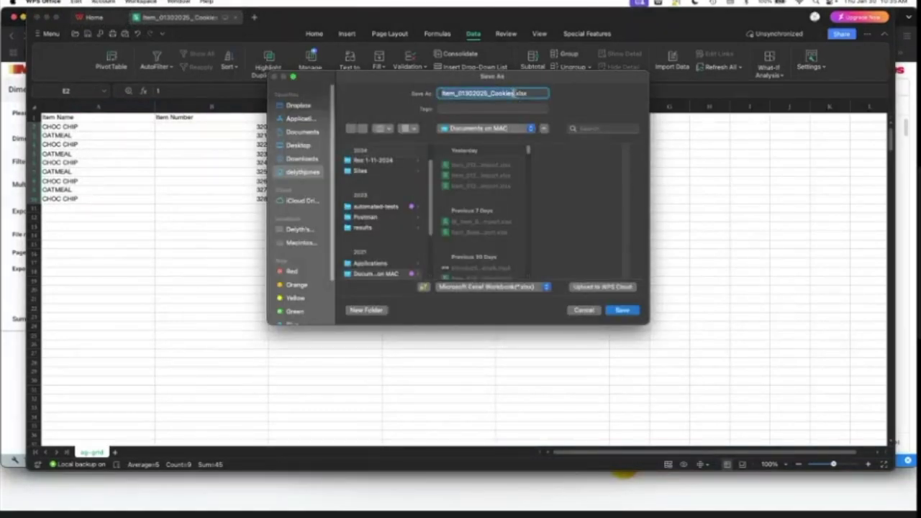
click(526, 93)
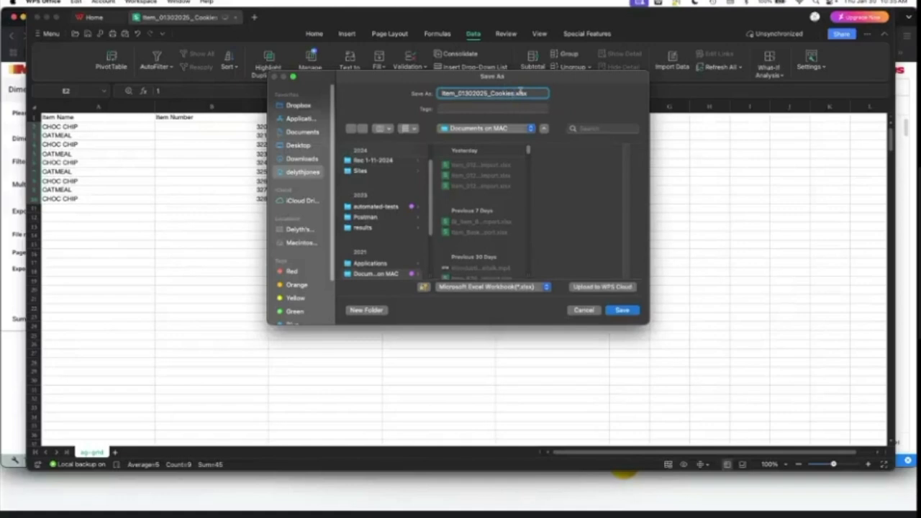
text(_import)
click(623, 310)
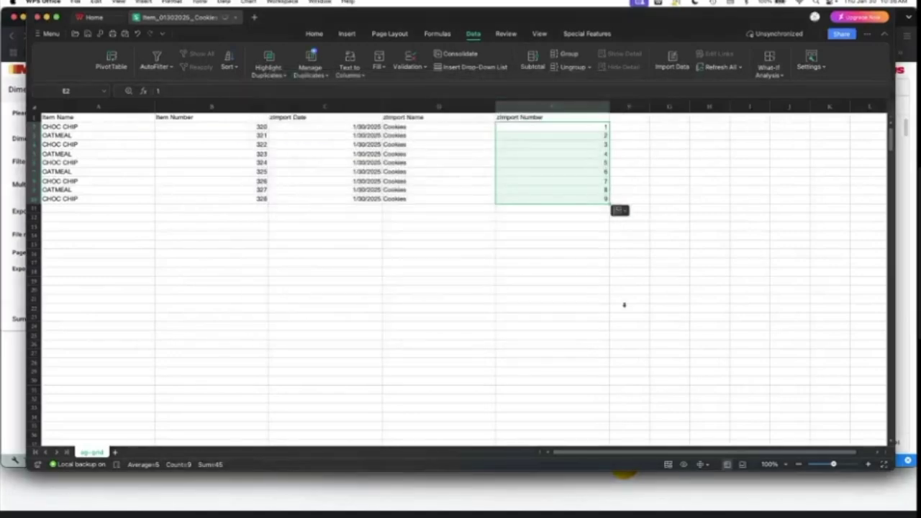
Switch to Mirus Dimension Maintenance in the browser, enable Import Data and load Item_01302025_Cookies_Import.xlsx from the Documents on MAC folder
click(45, 17)
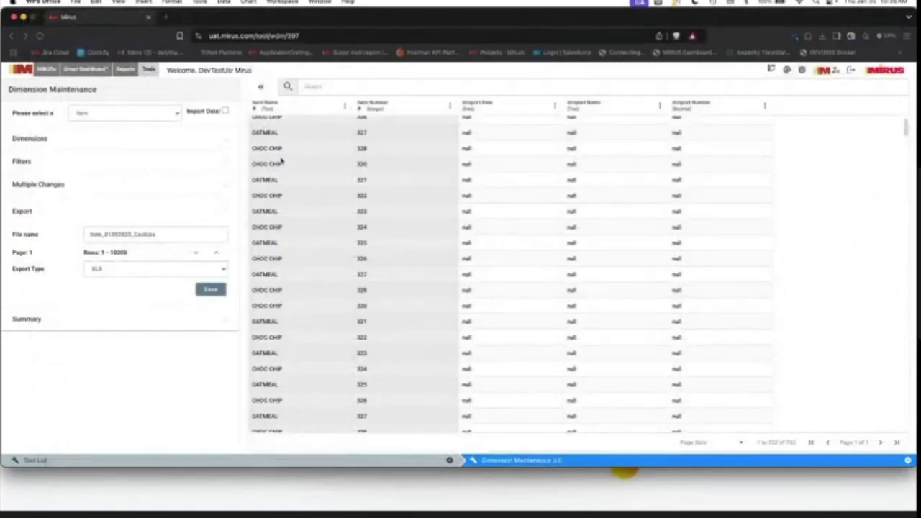
click(224, 111)
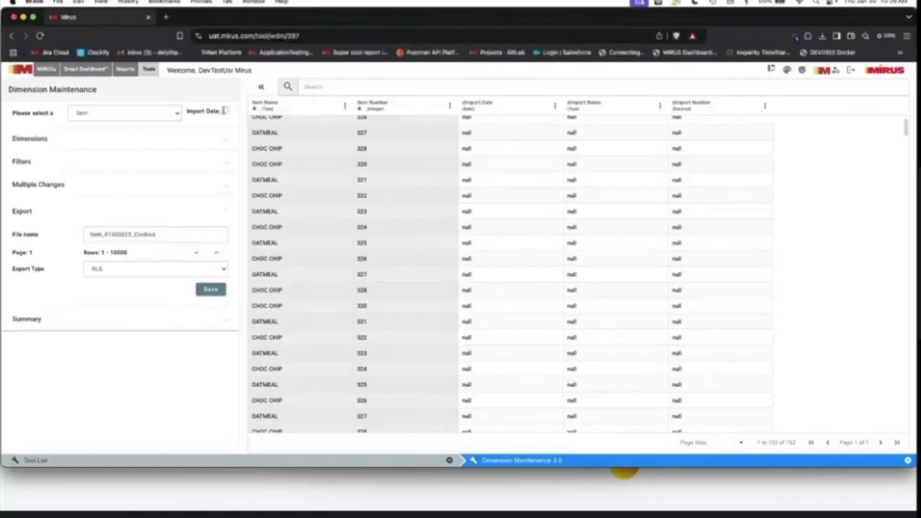
click(224, 111)
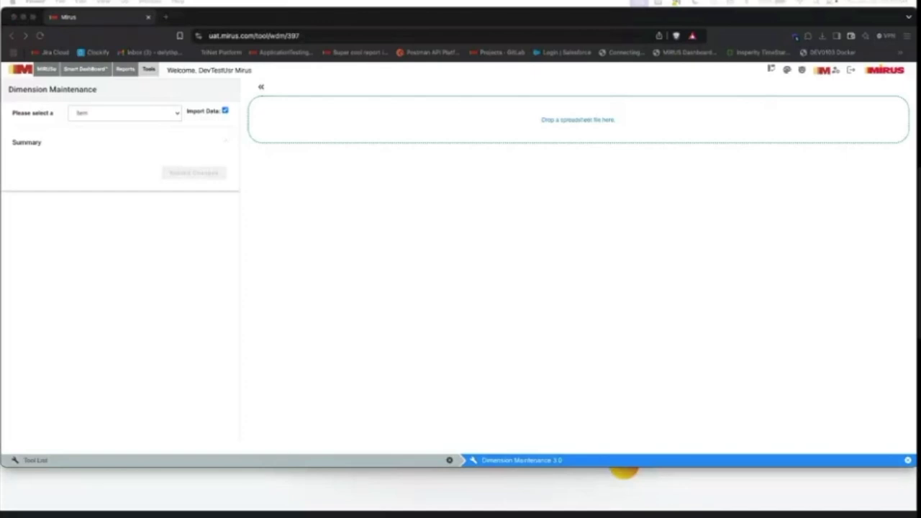
drag(920, 188, 570, 311)
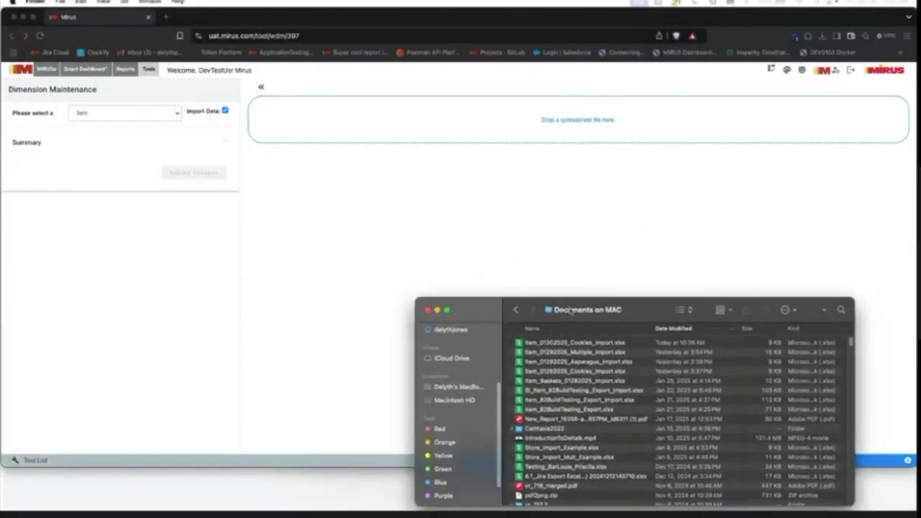
click(593, 346)
drag(592, 345, 559, 121)
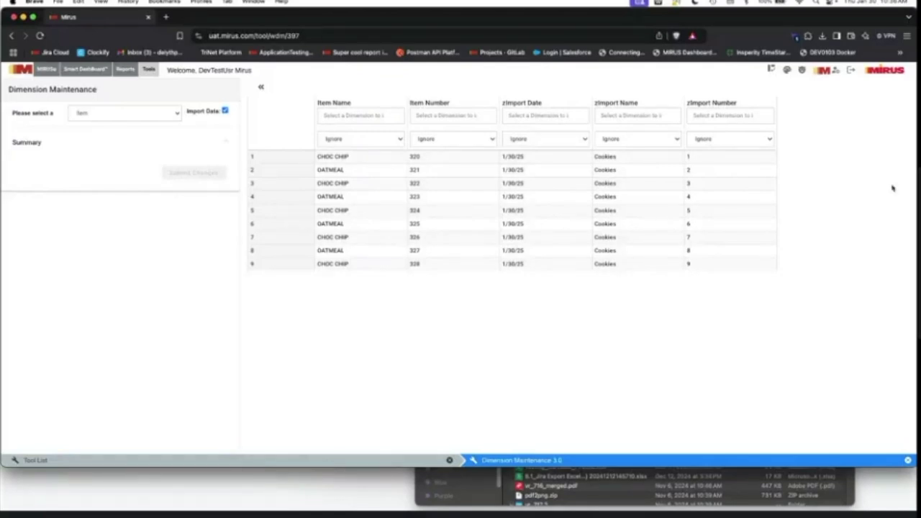
Map the imported Item Name column to the Item Name dimension and set its action to Match
click(373, 113)
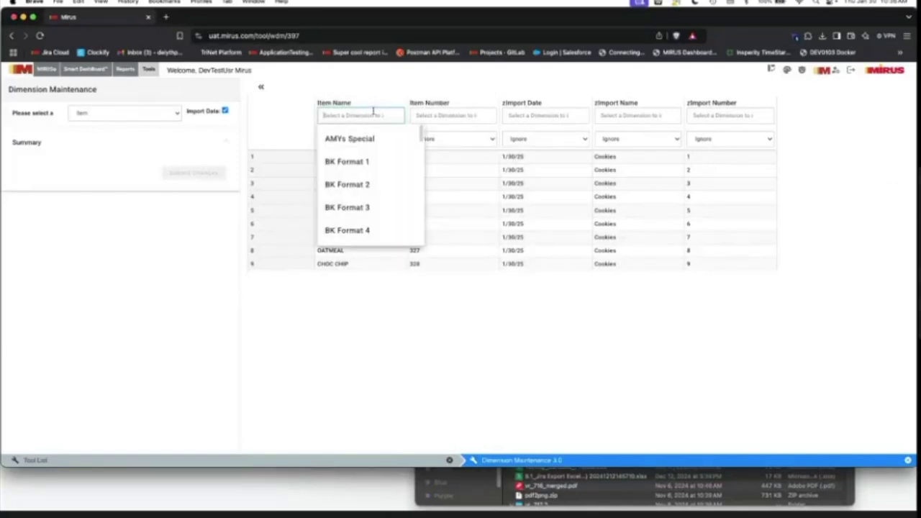
text(Item)
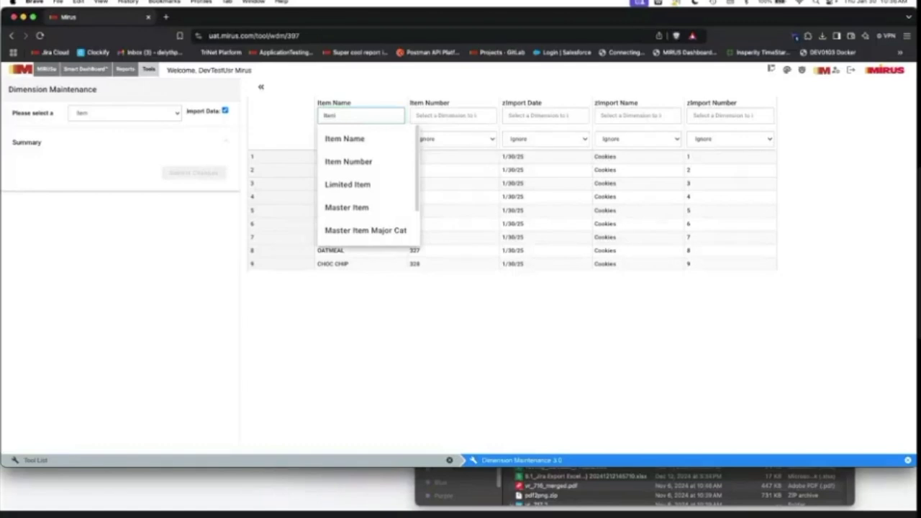
click(369, 140)
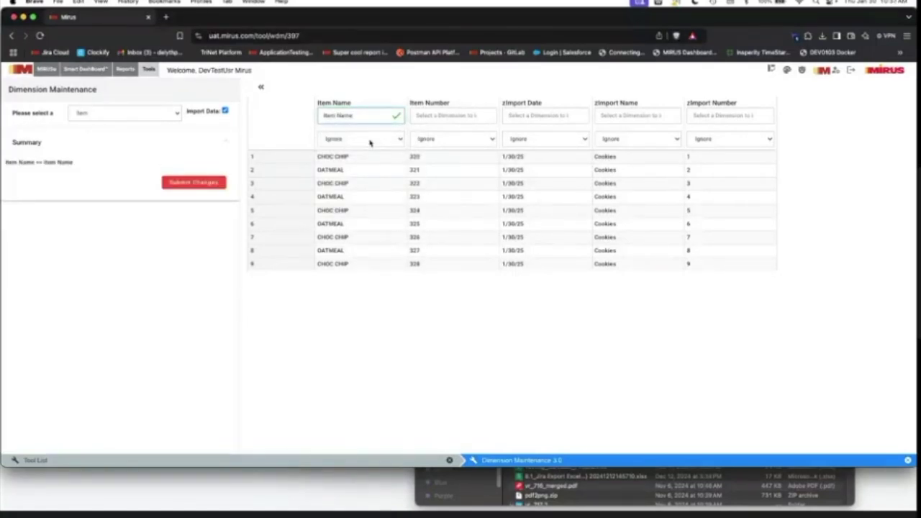
click(370, 141)
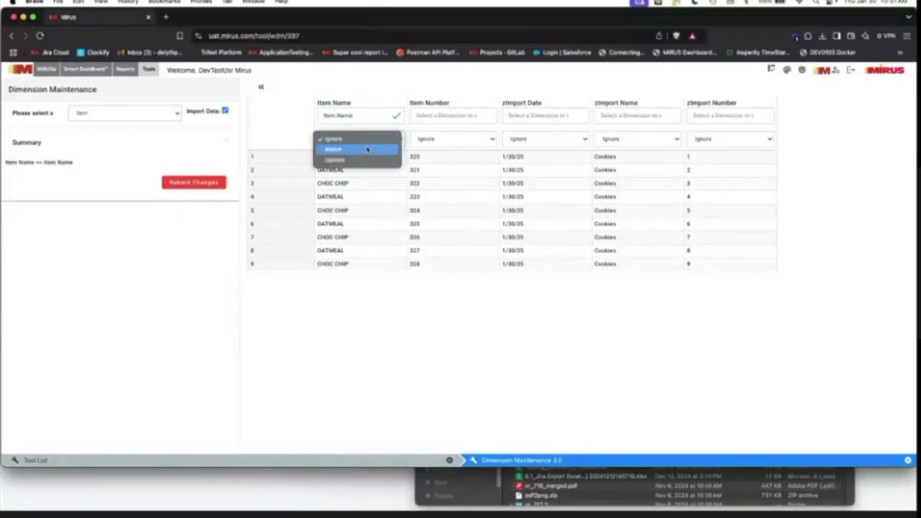
click(367, 149)
Map the imported Item Number column to the Item Number dimension and set its action to Match
click(476, 113)
text(Item)
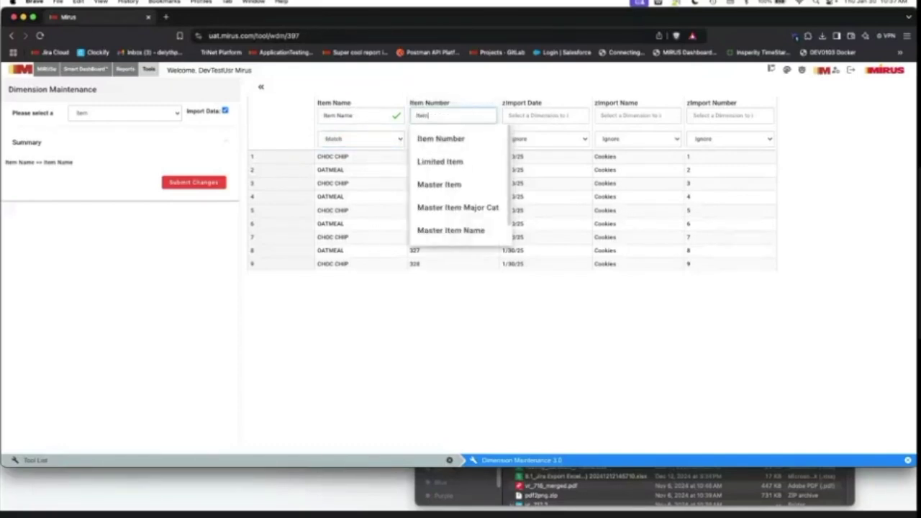
click(473, 137)
click(472, 138)
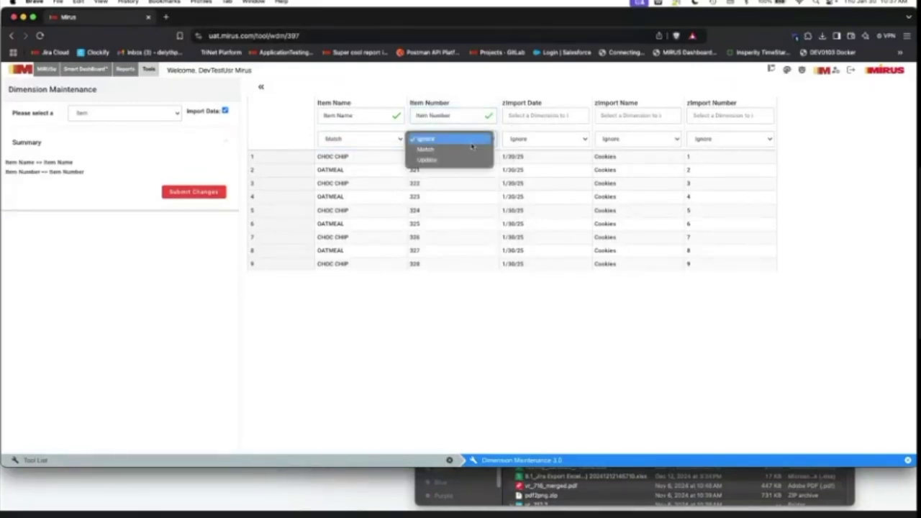
click(471, 151)
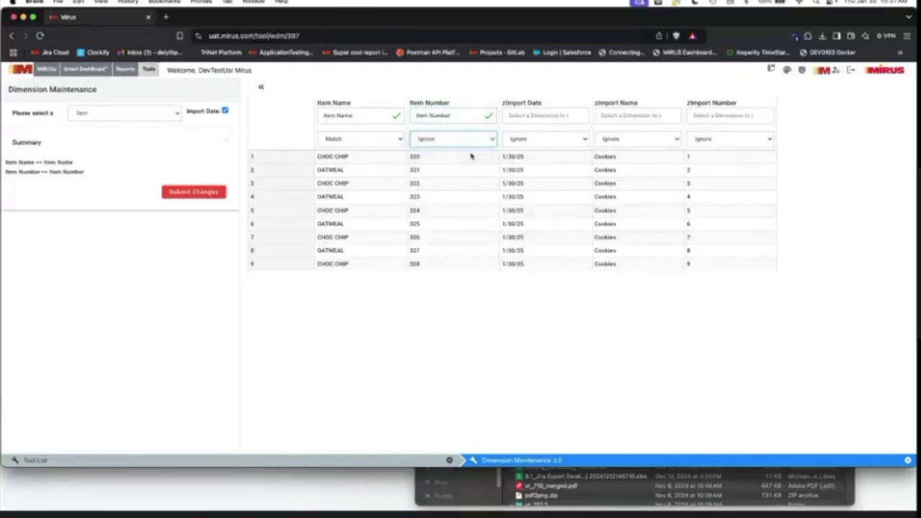
Map the imported zImport Date column to the zImport Date dimension and set its action to Update
click(539, 114)
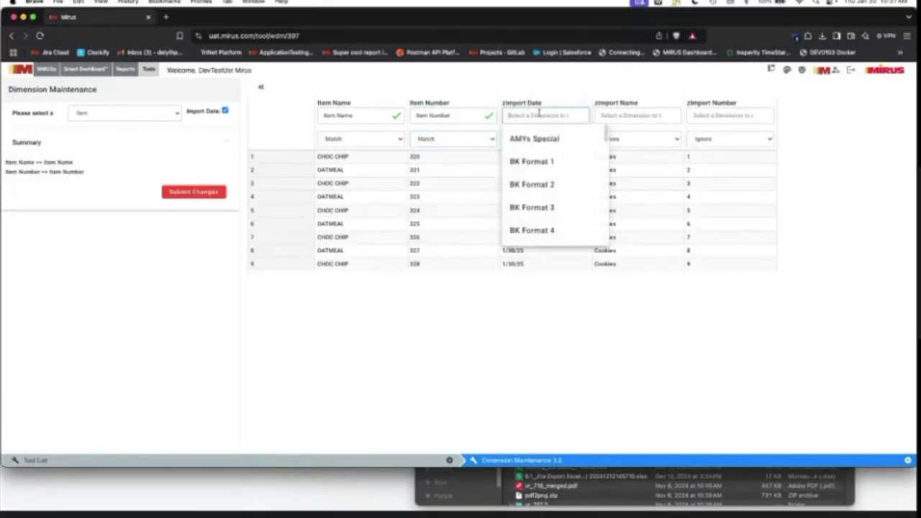
text(z)
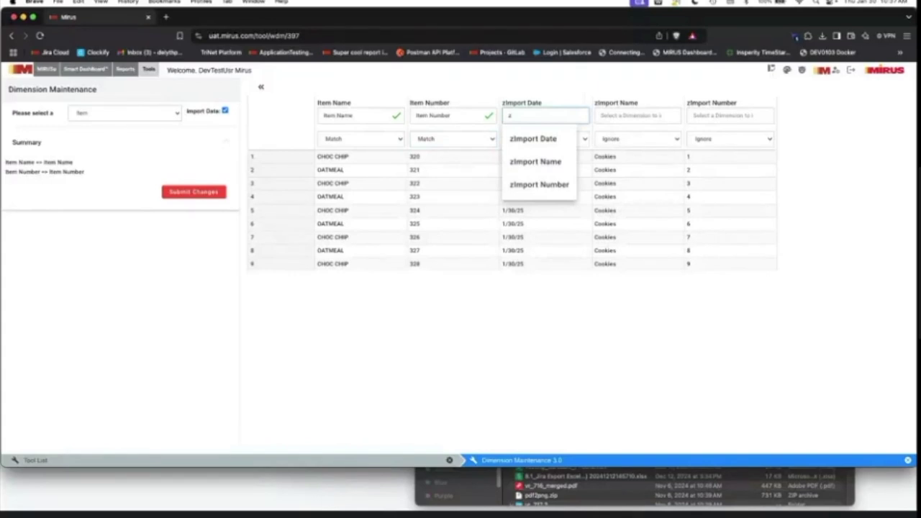
click(534, 139)
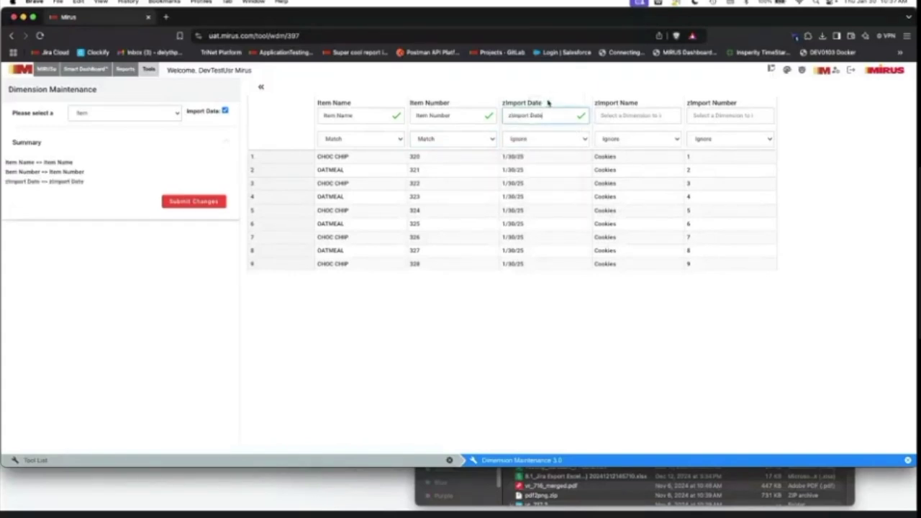
click(546, 140)
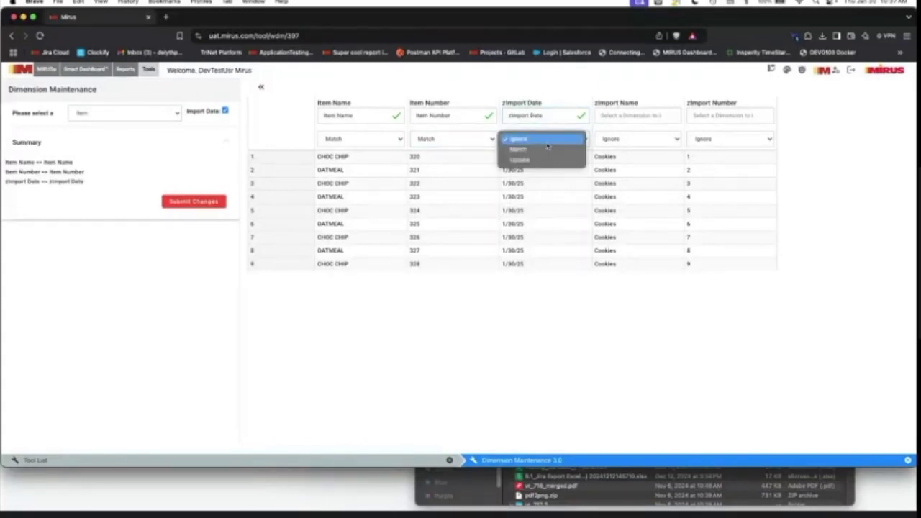
click(543, 160)
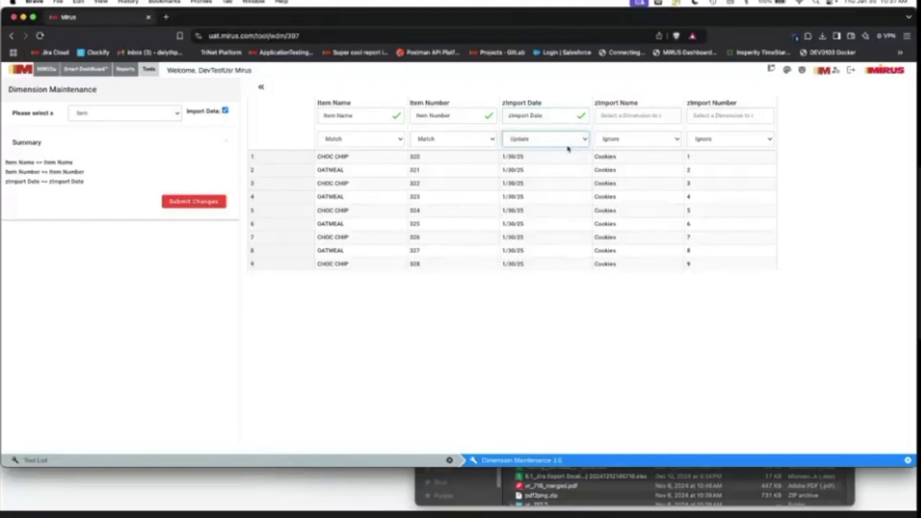
click(643, 115)
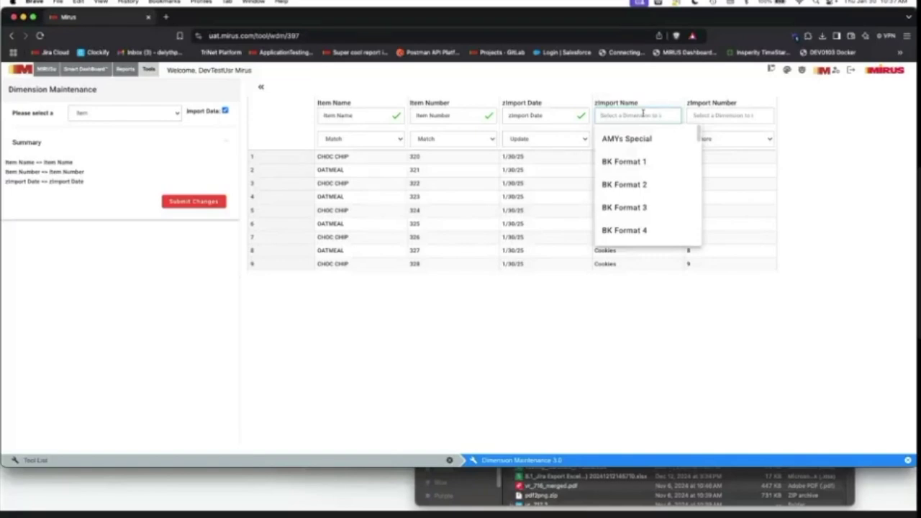
text(z)
click(645, 161)
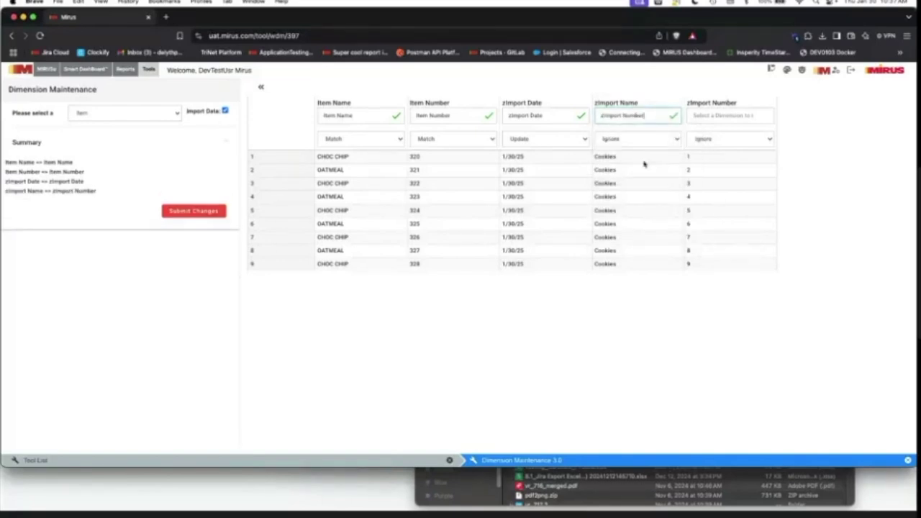
Correct the zImport Name column's mapping to the zImport Name dimension and set its action to Update
click(637, 114)
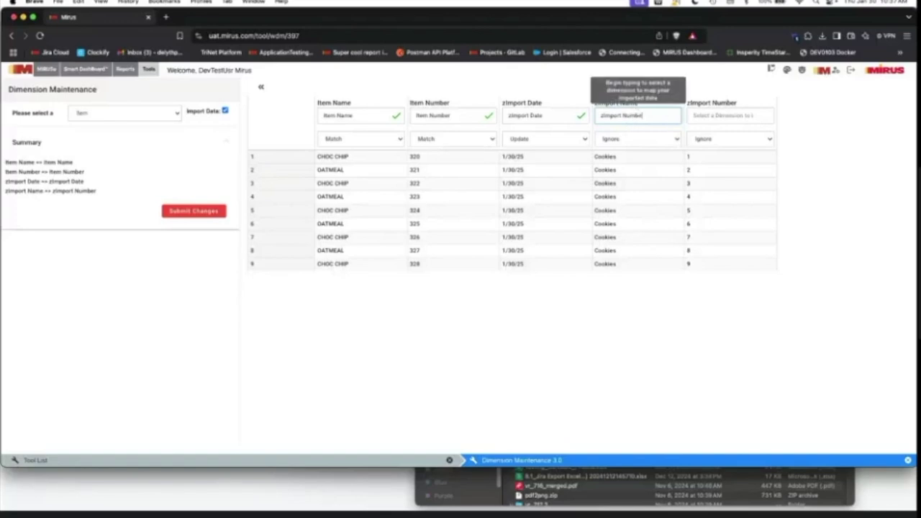
key(BackSpace)
key(BackSpace)
key(BackSpace)
key(BackSpace)
key(BackSpace)
key(BackSpace)
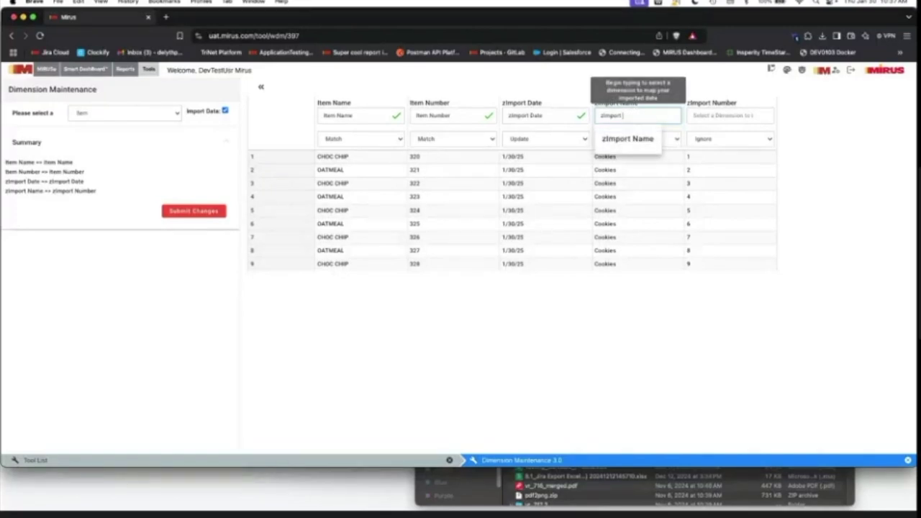
click(628, 137)
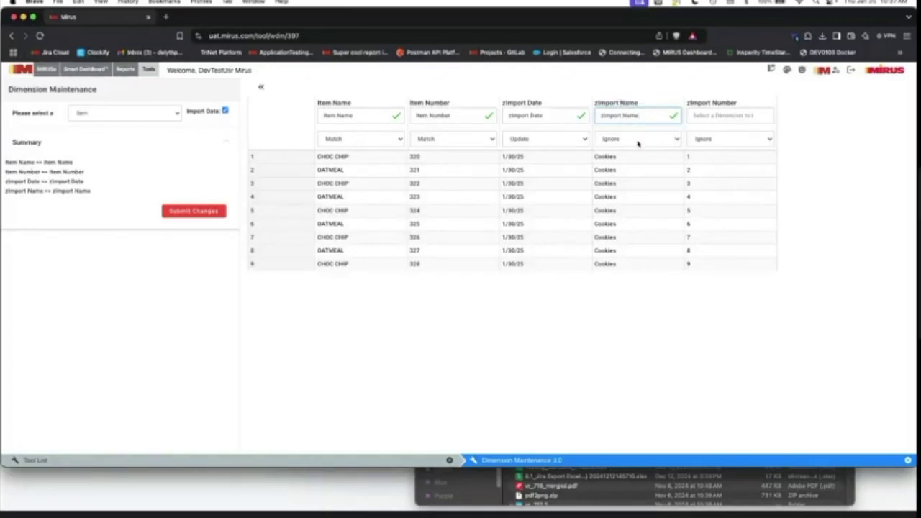
click(637, 138)
click(635, 161)
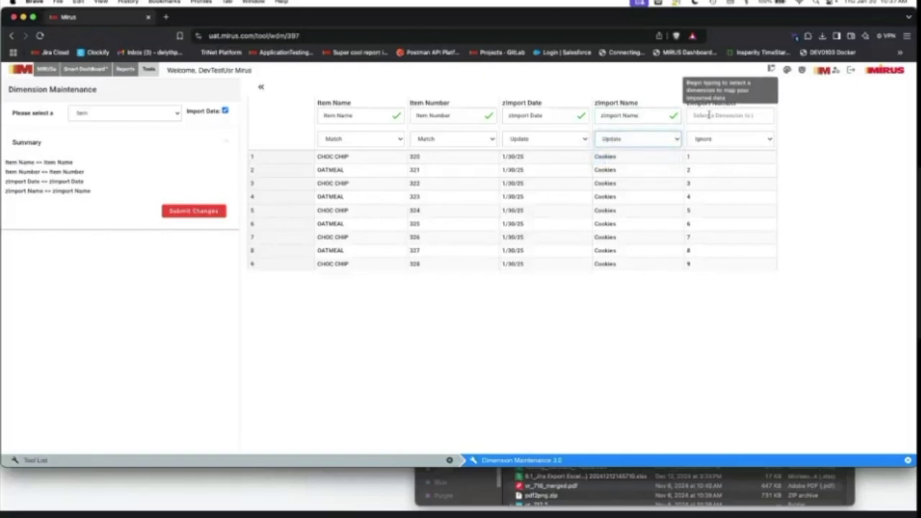
Map the imported zImport Number column to the zImport Number dimension and set its action to Update
click(709, 115)
text(zim)
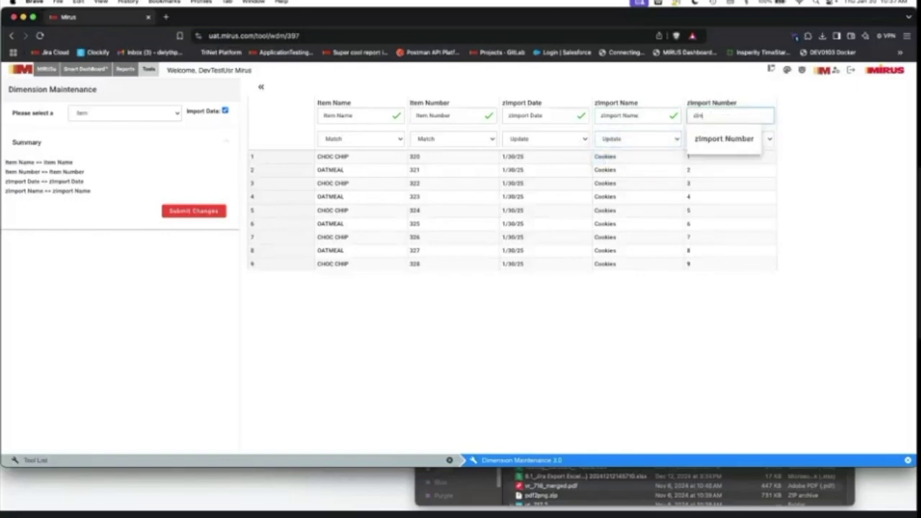
click(716, 138)
click(716, 139)
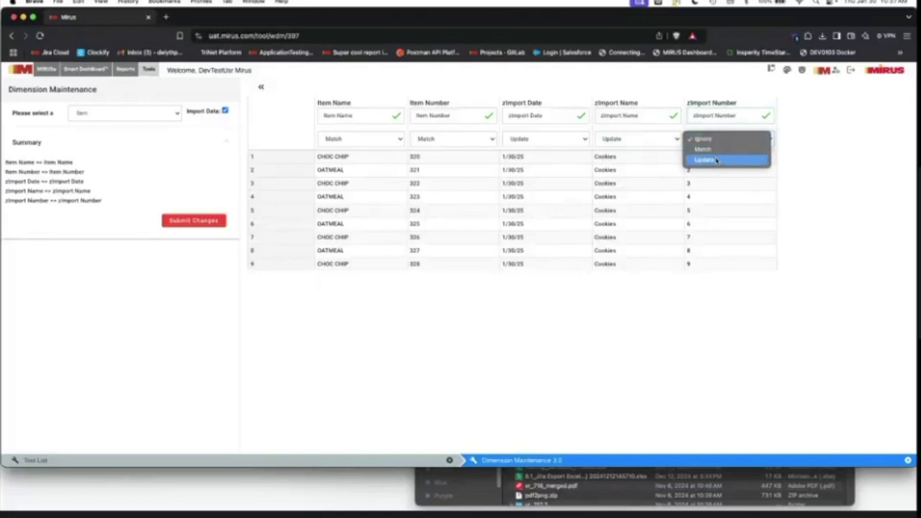
click(716, 161)
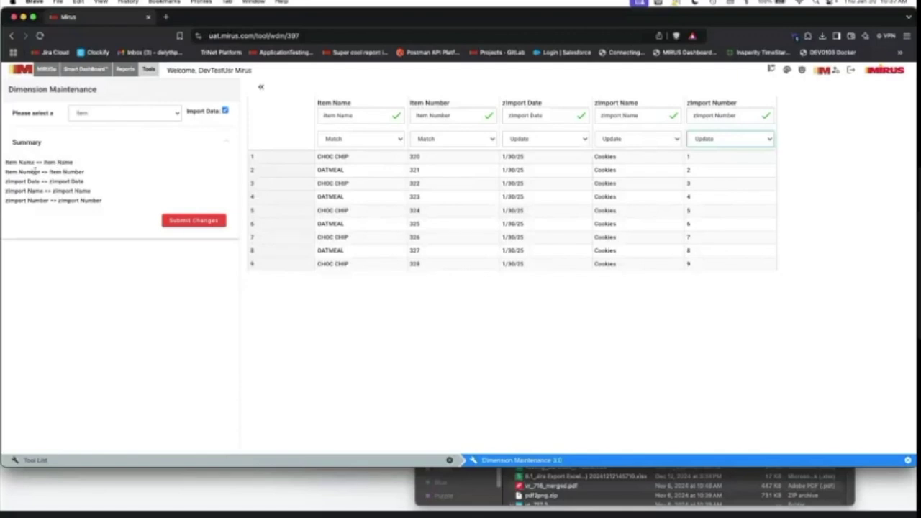
Submit the mapped import changes and look through the zImport values in the item grid
click(204, 220)
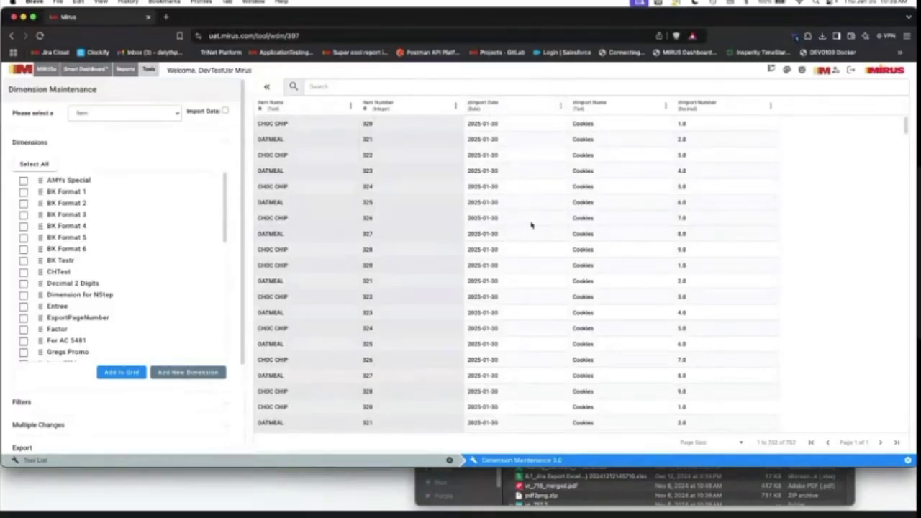
scroll(532, 225, down, 5)
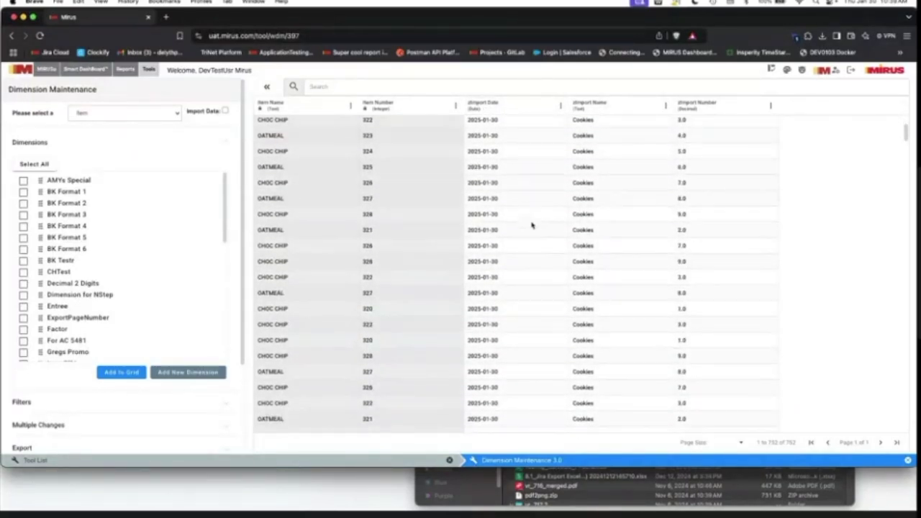
Examine the imported zImport Date, Name and Number values in the item grid, and review the cookies spreadsheet's header row in WPS Office
scroll(532, 225, down, 5)
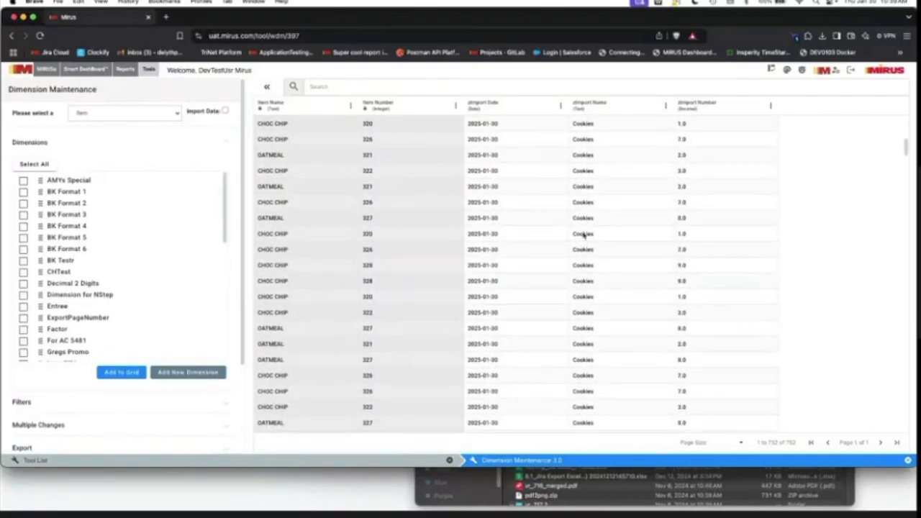
scroll(567, 203, down, 5)
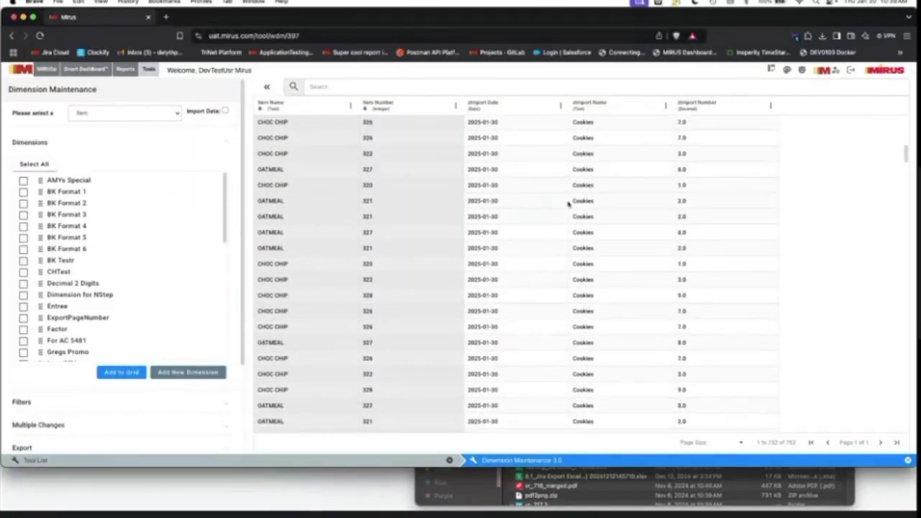
scroll(567, 204, down, 5)
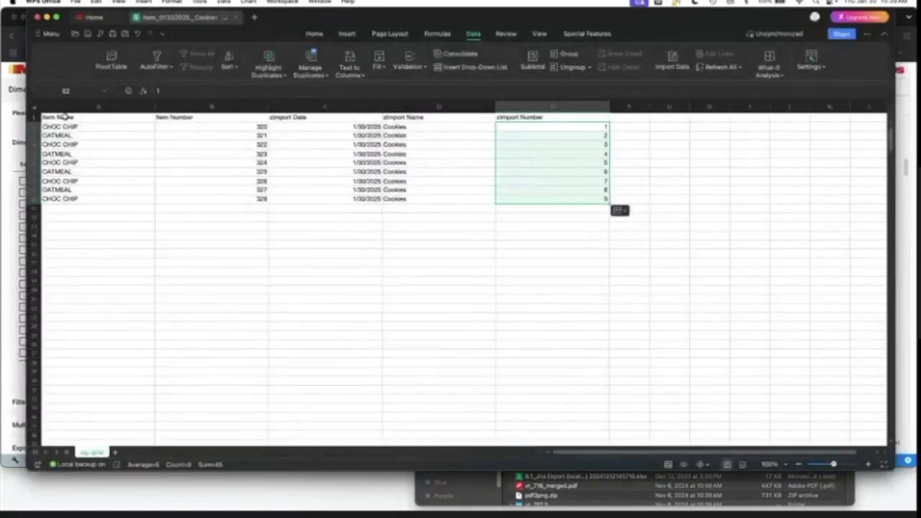
click(34, 116)
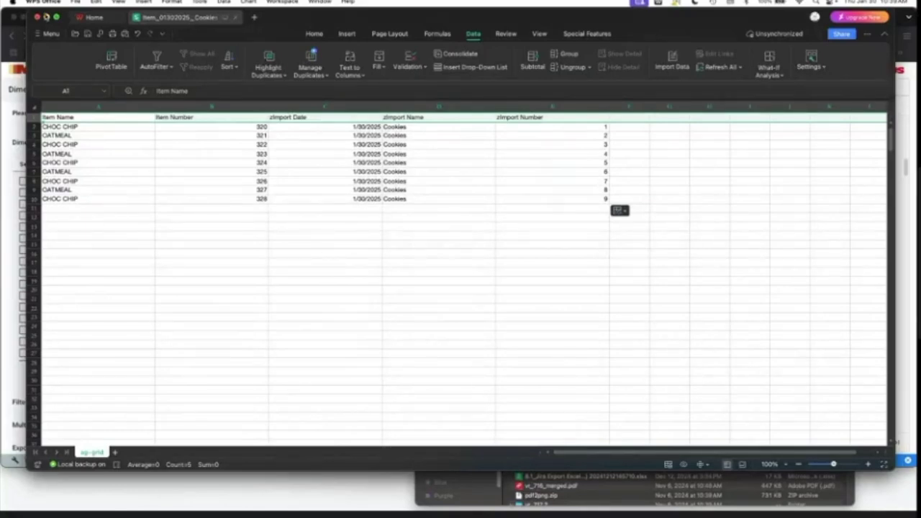
click(47, 17)
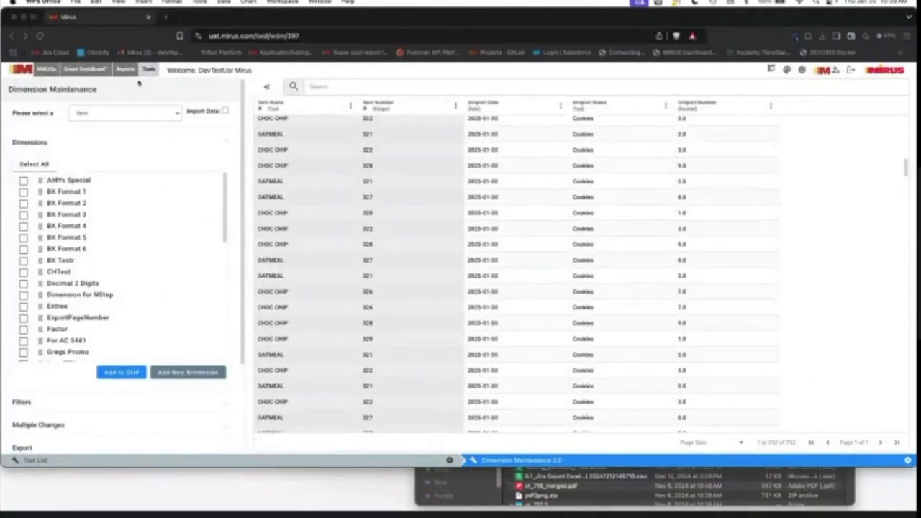
Enable Import Data for the Item dimensions, and open Item_01292025_Multiple_Import.xlsx from the Documents folder in WPS Office
click(225, 112)
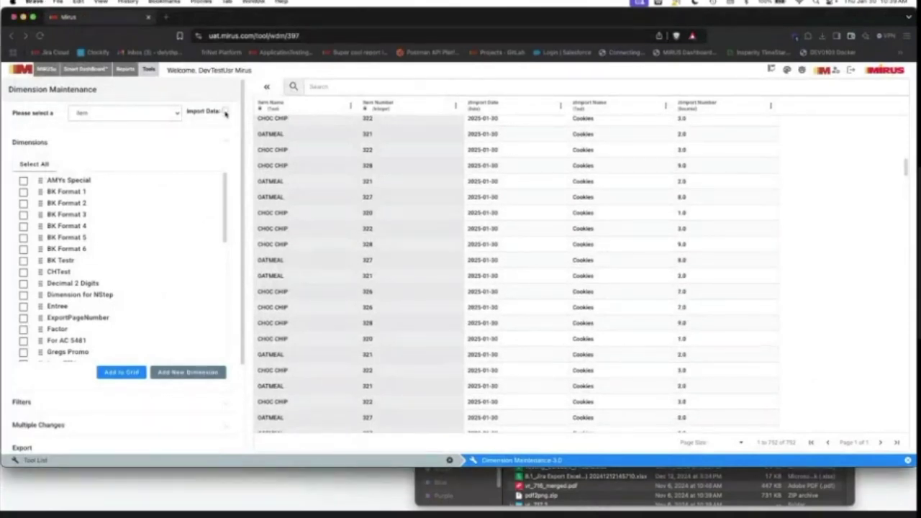
click(225, 112)
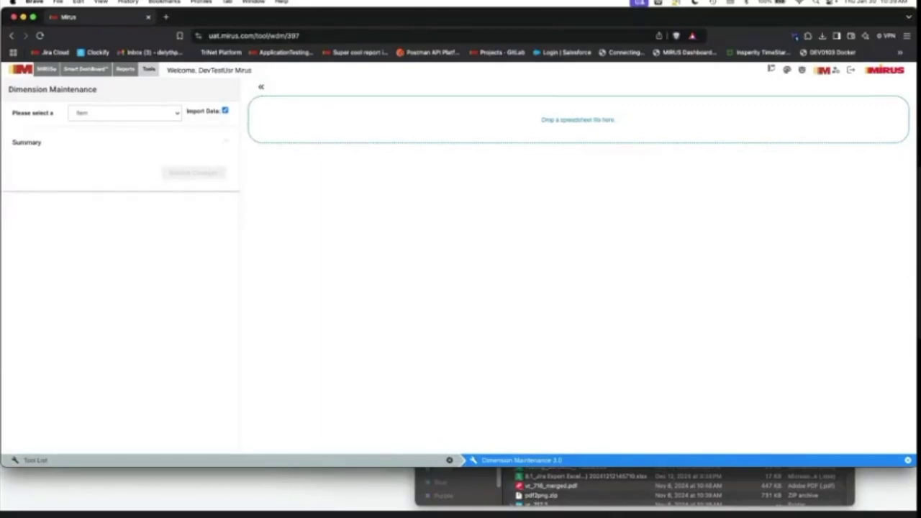
click(851, 489)
scroll(645, 409, up, 5)
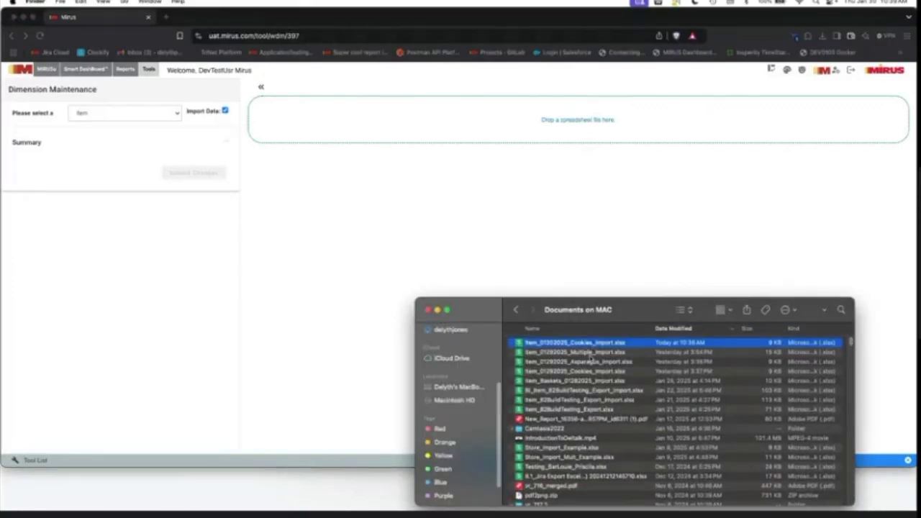
double_click(589, 352)
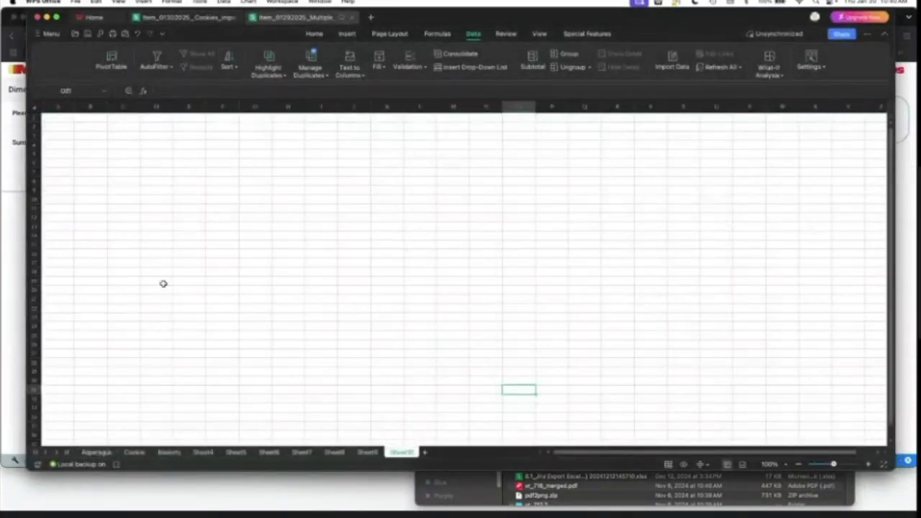
Examine the Asparagus, Cookie and Baskets worksheets of the multiple-import workbook, including the sheets after them, and return to the import page
click(100, 451)
click(134, 452)
click(169, 451)
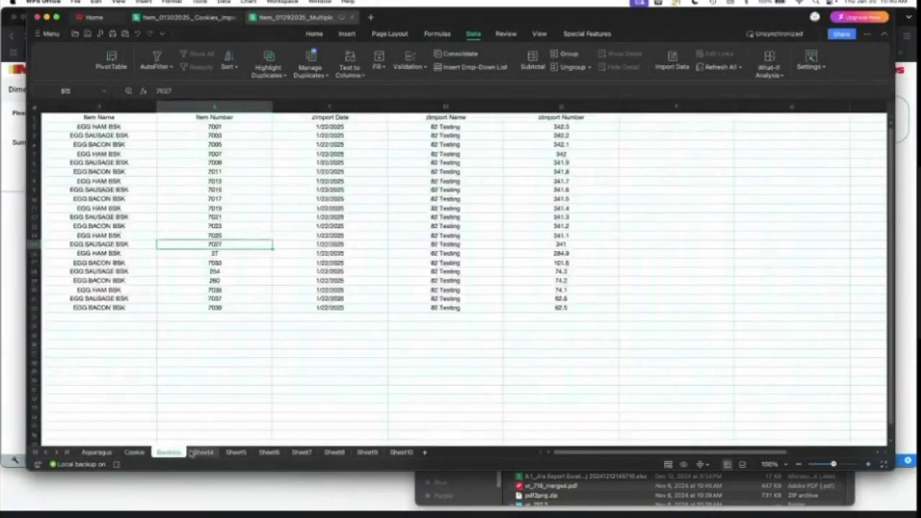
click(203, 452)
click(236, 452)
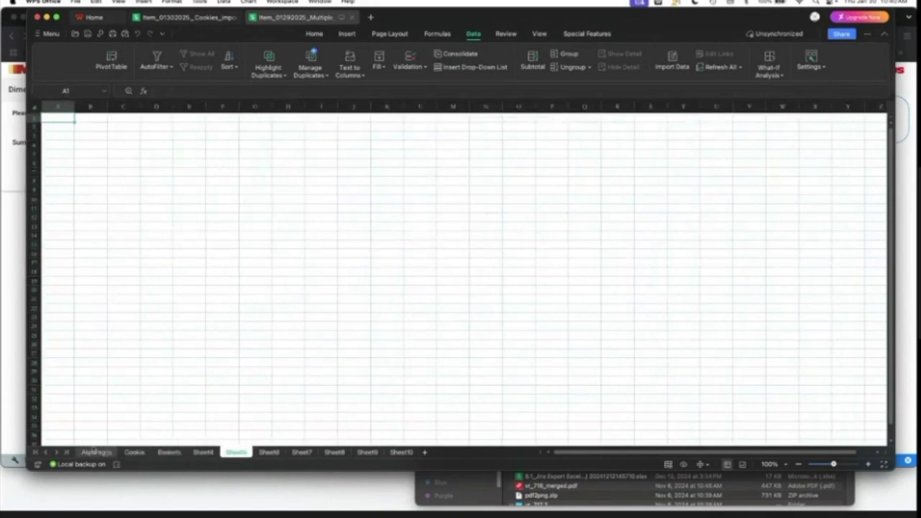
click(96, 452)
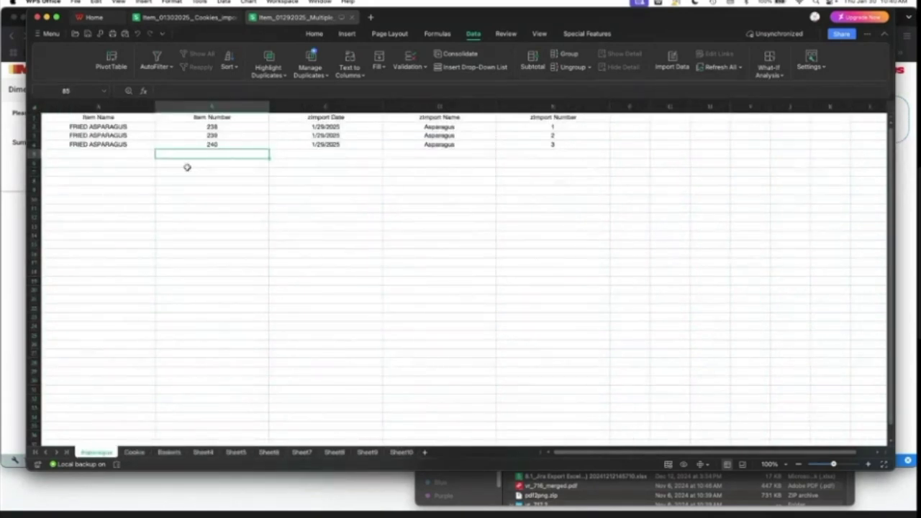
click(135, 452)
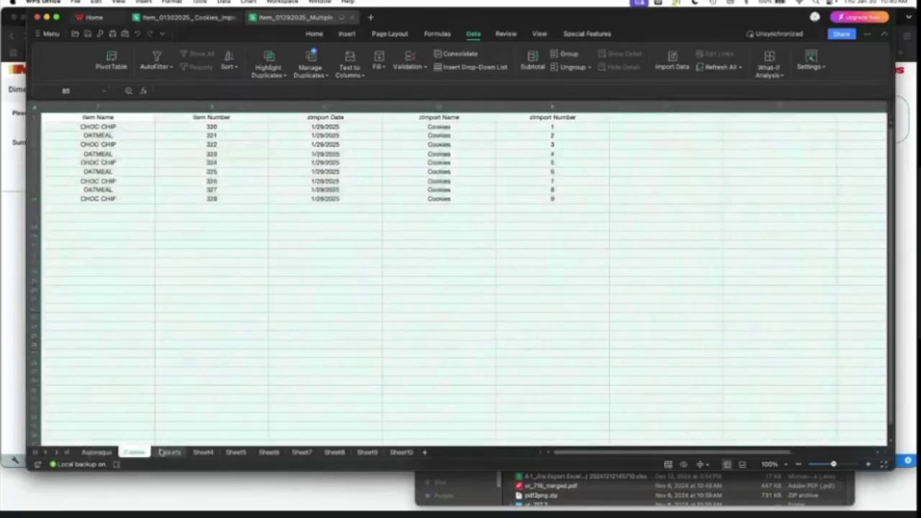
click(171, 451)
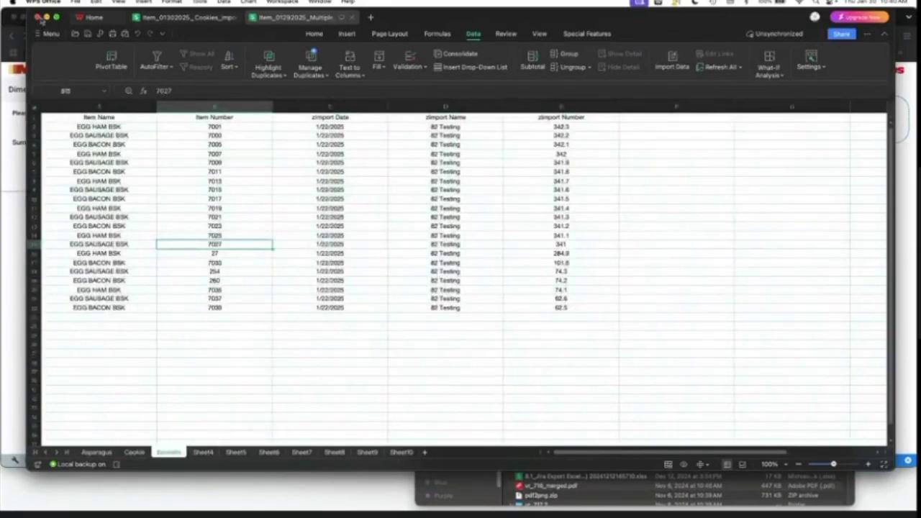
click(47, 17)
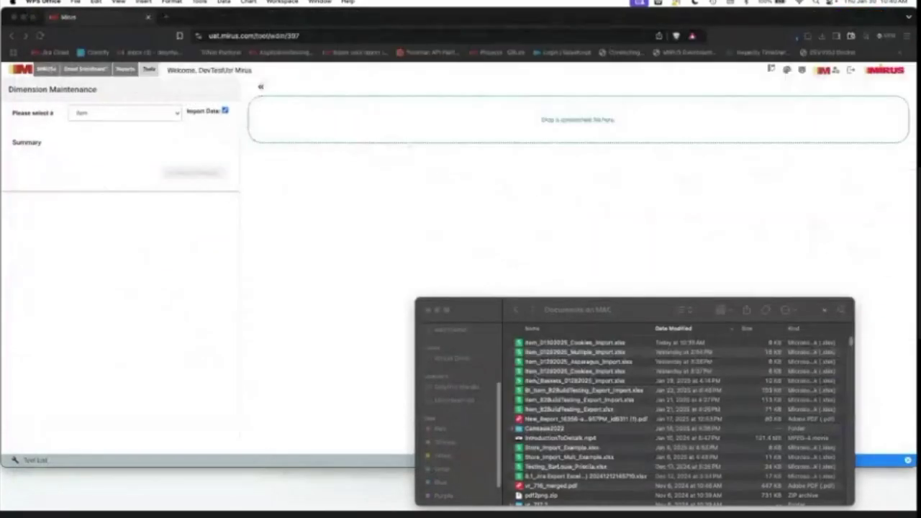
Load Item_01292025_Multiple_Import.xlsx into the Dimension Maintenance import area and choose the Baskets worksheet to import
click(547, 353)
click(541, 371)
click(541, 353)
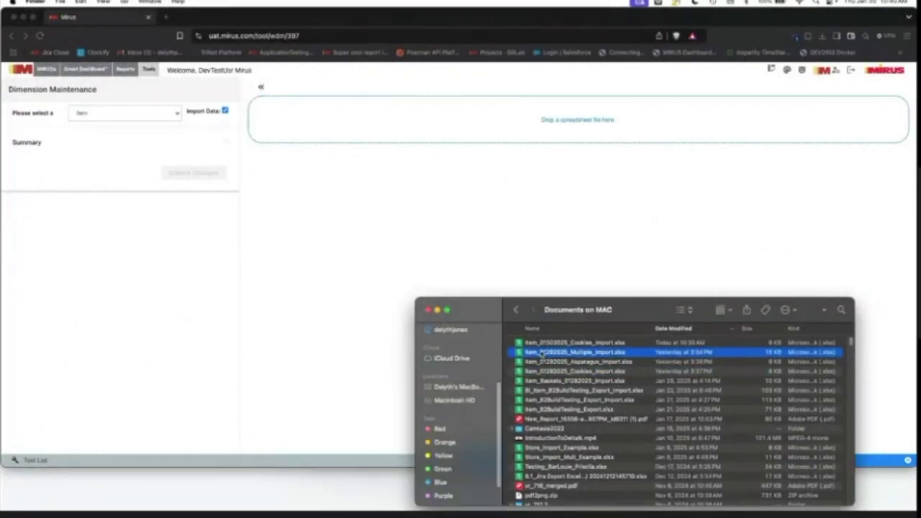
drag(541, 354, 468, 144)
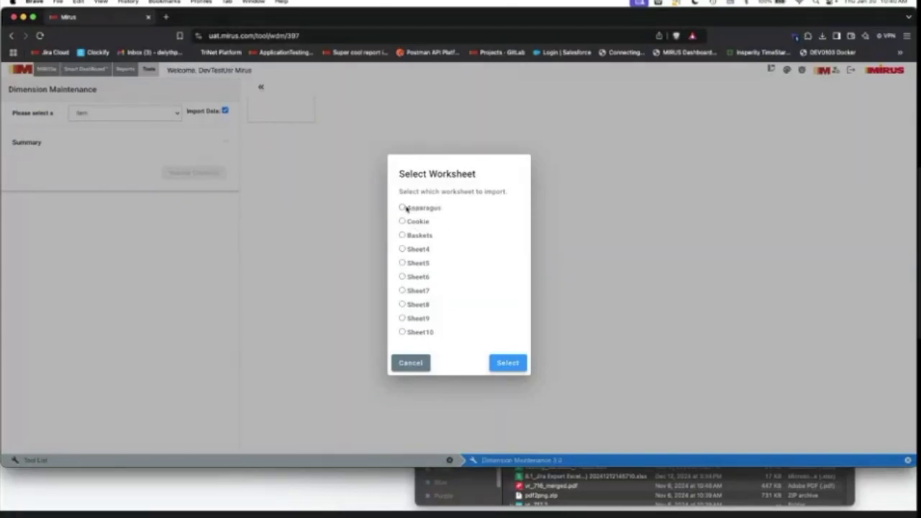
click(402, 236)
click(402, 236)
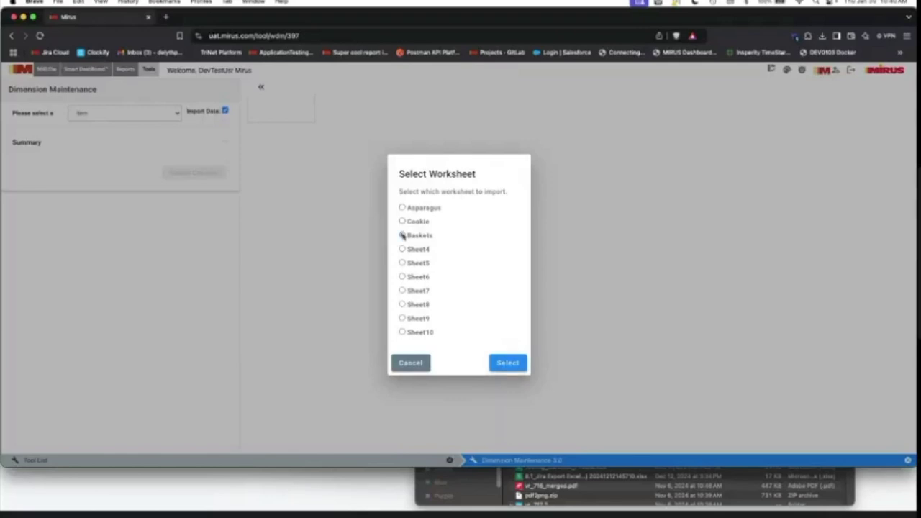
click(508, 363)
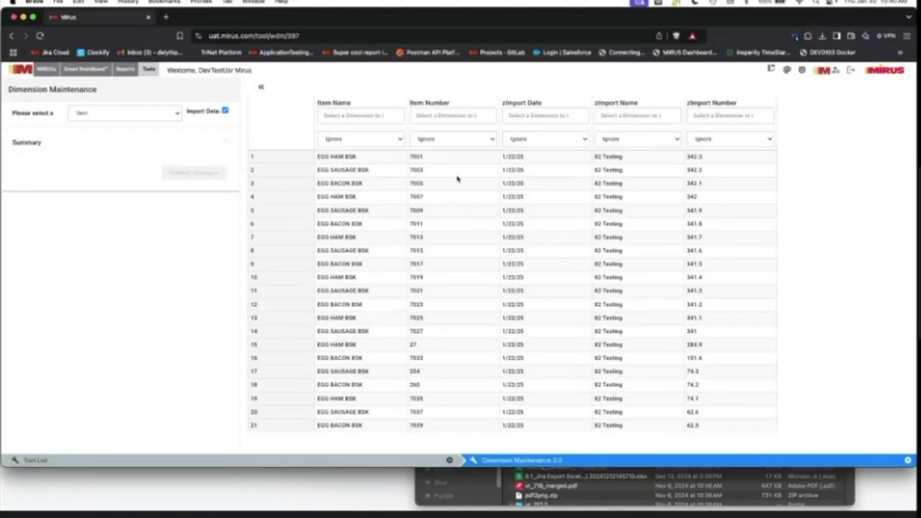